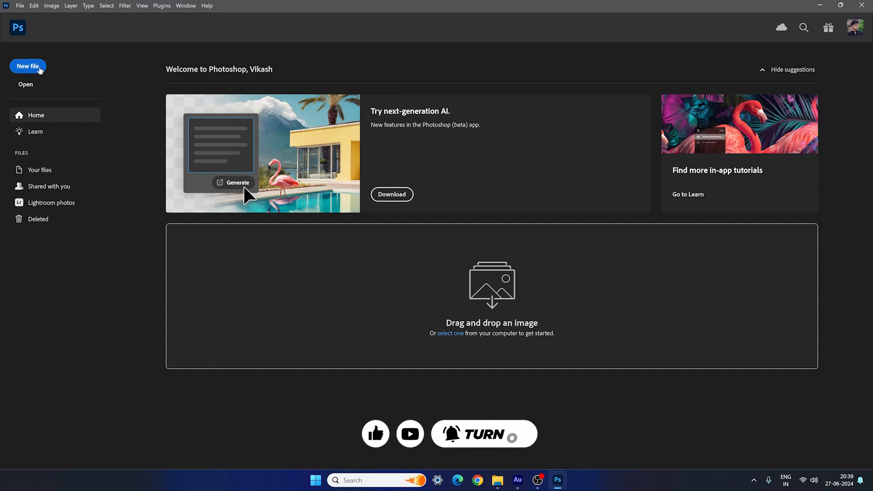
- Create a new document 2000 pixels wide and 2500 pixels high at 300 pixels/inch
click(39, 69)
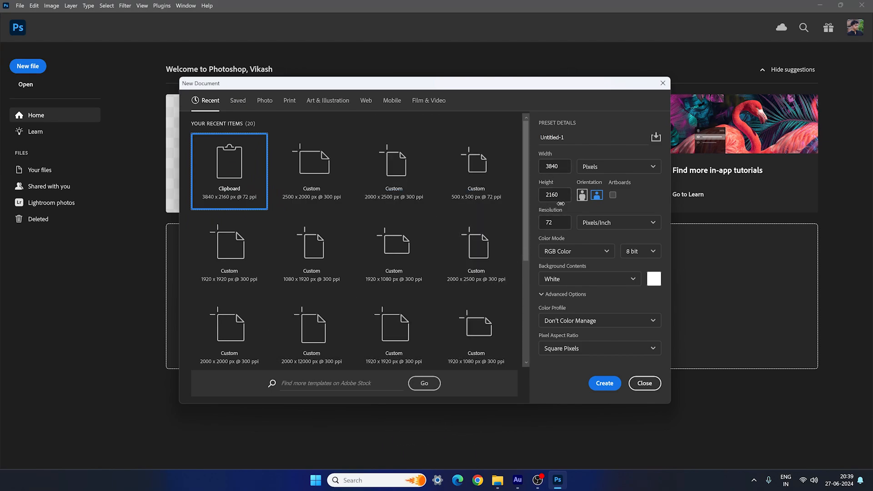
click(548, 166)
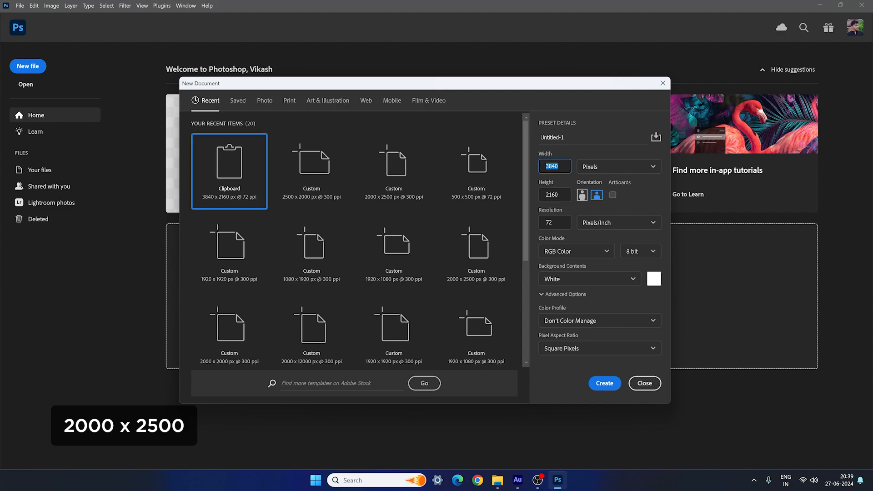
text(2000)
key(Tab)
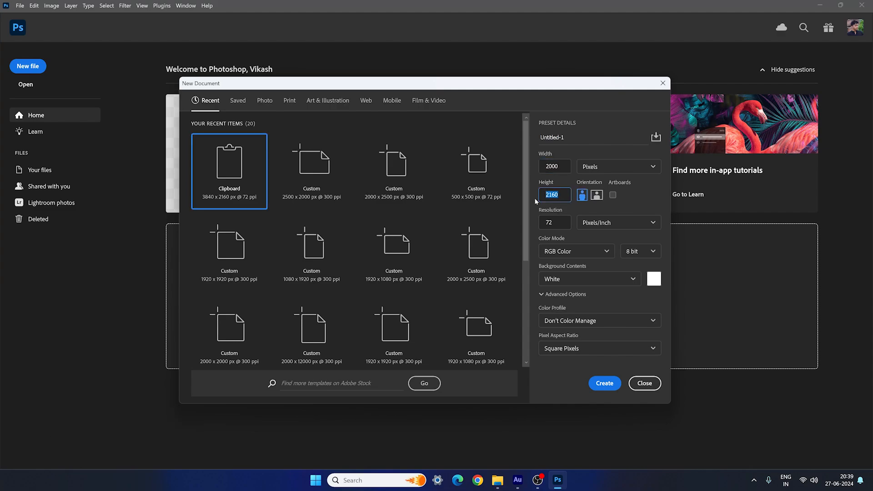
text(2500)
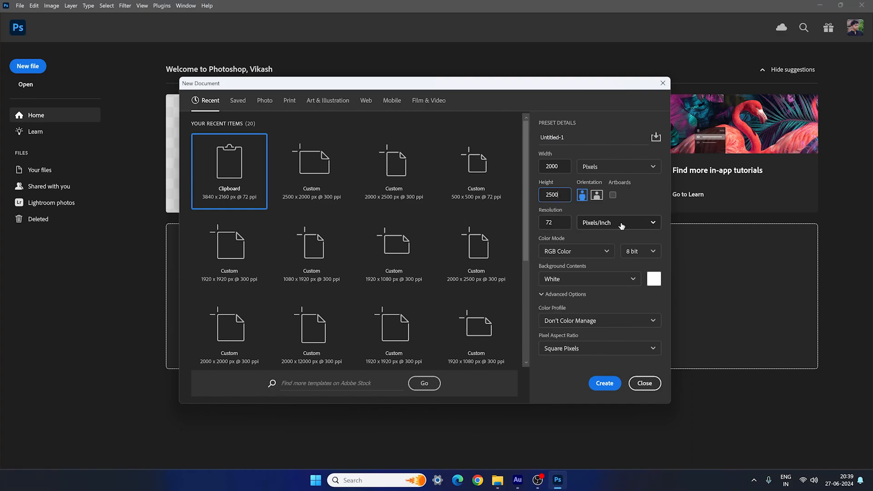
key(Tab)
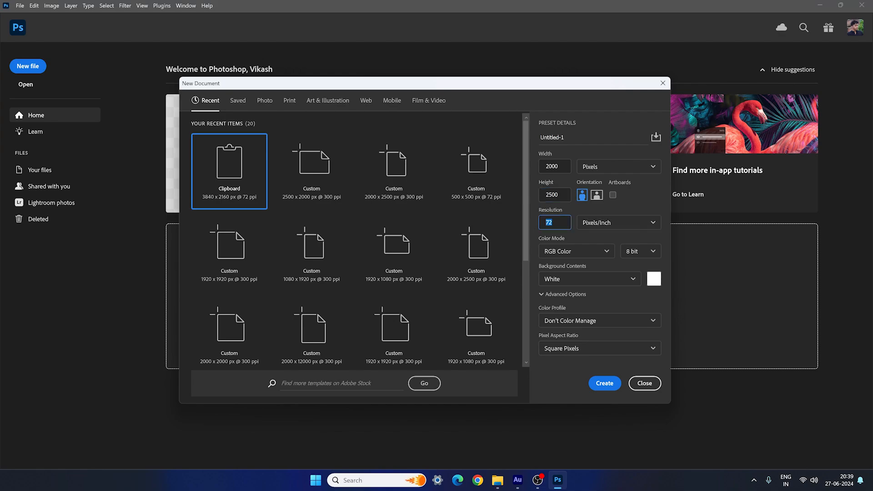
text(300)
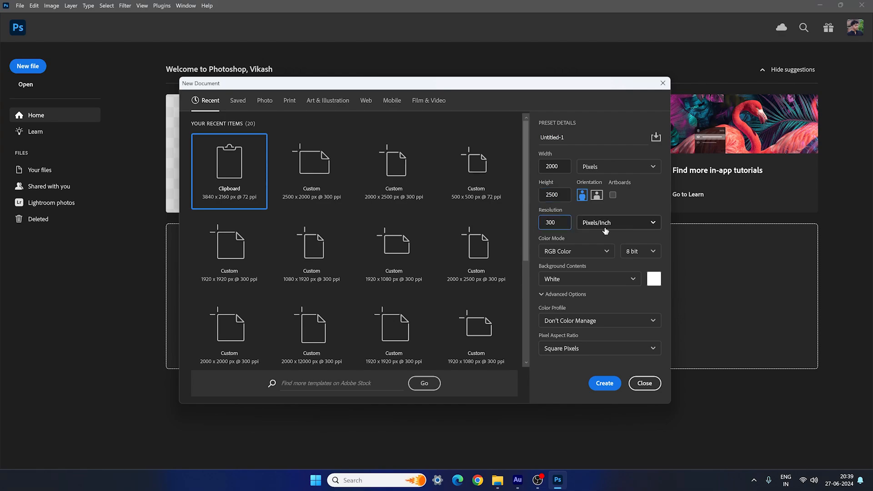
click(586, 234)
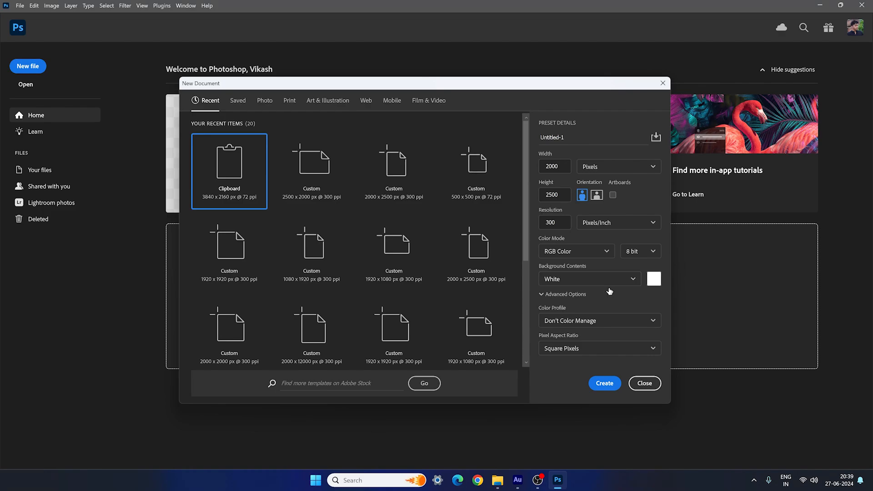
click(605, 383)
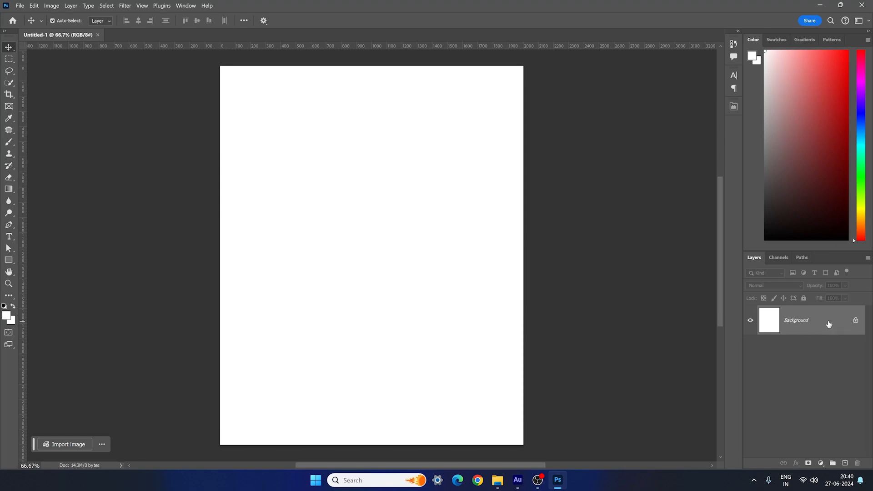
- Unlock the Background layer and add a Gradient Overlay effect to it
click(855, 321)
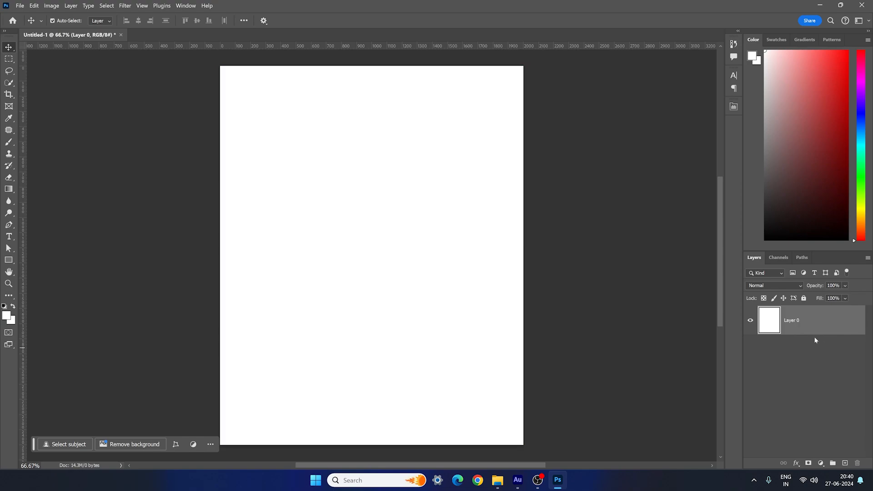
click(797, 463)
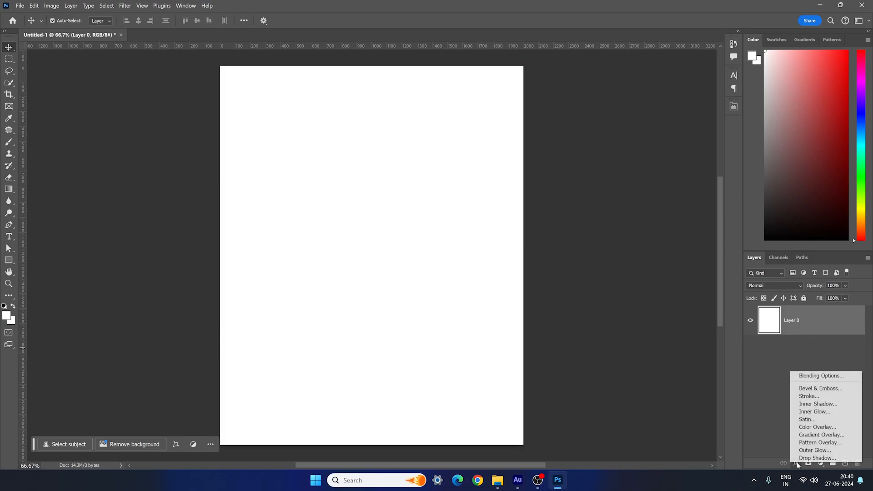
click(811, 434)
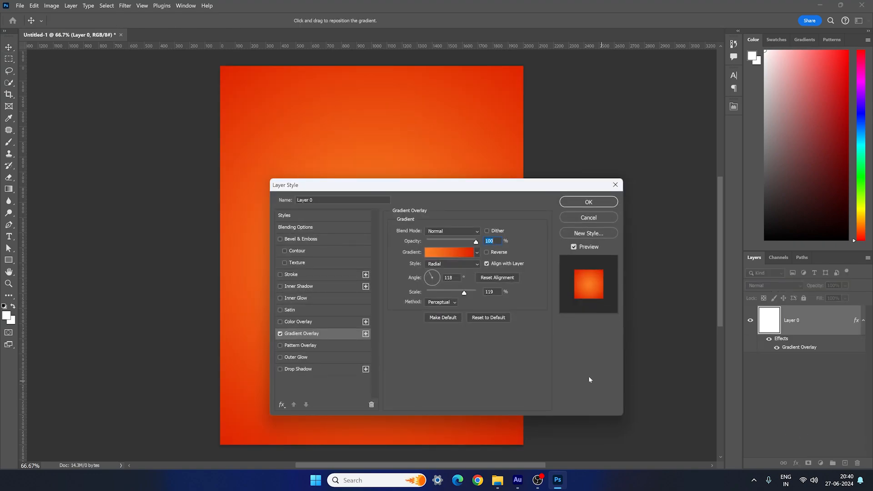
drag(417, 187, 463, 180)
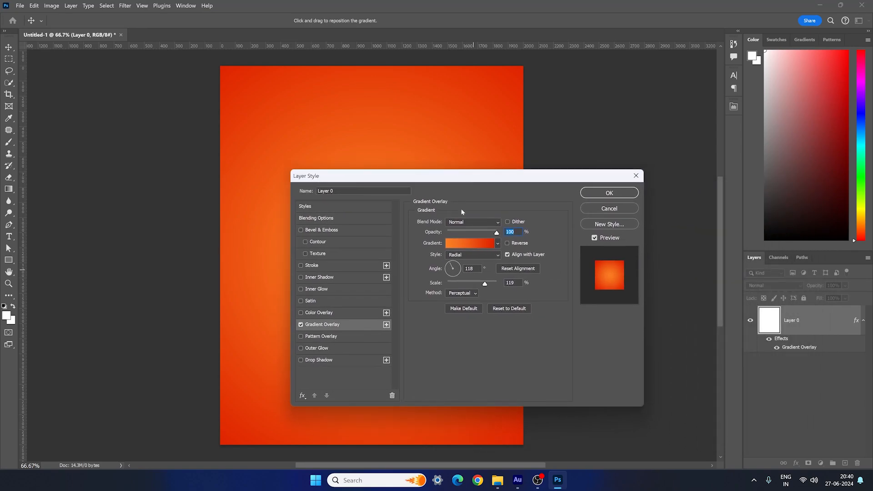
- Set the overlay gradient's start stop to orange #fa7d22 and its end stop to red #df1f00
click(468, 246)
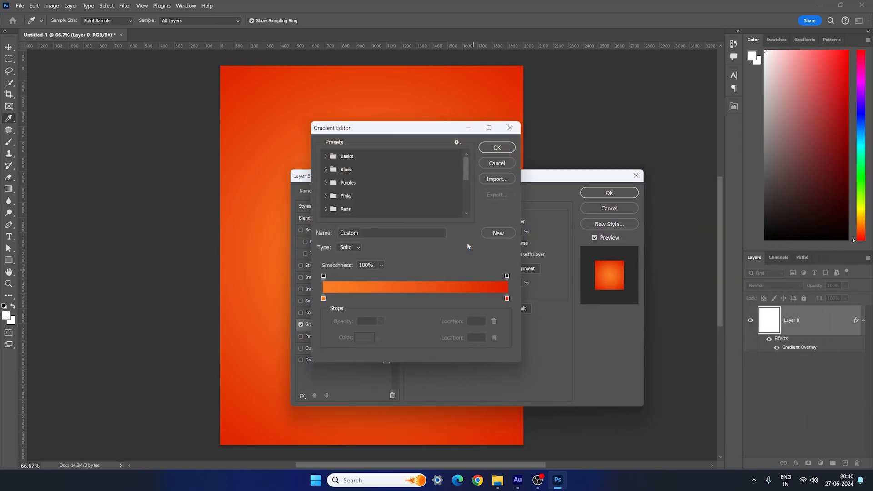
click(323, 299)
click(363, 337)
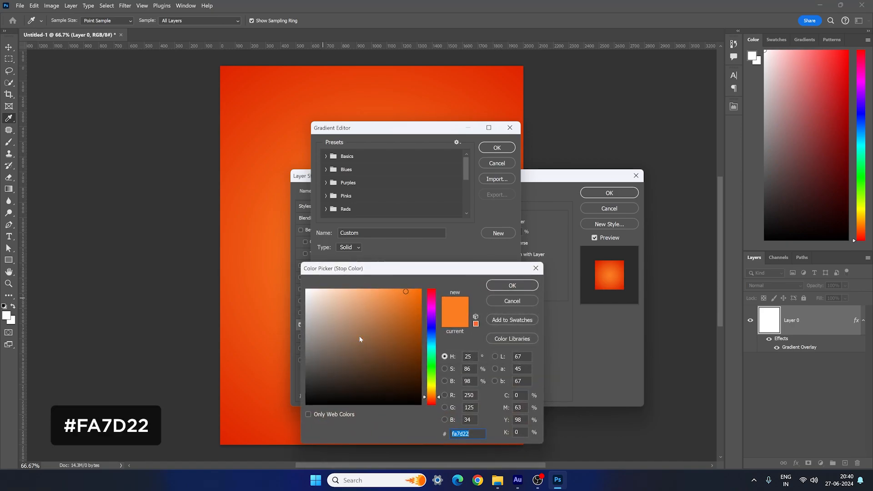
click(506, 285)
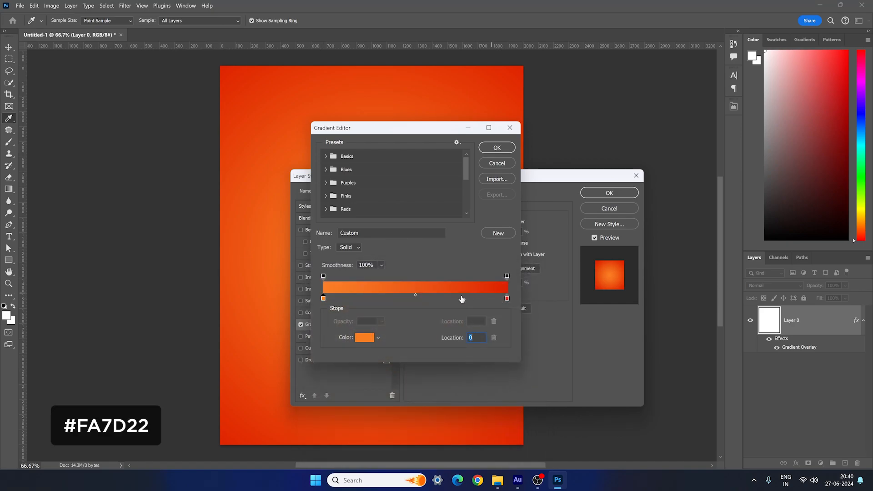
click(507, 299)
click(375, 336)
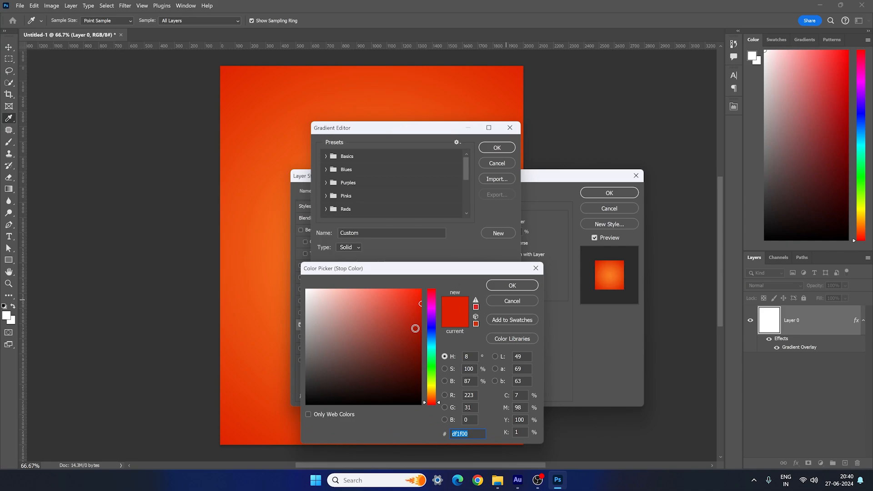
click(512, 287)
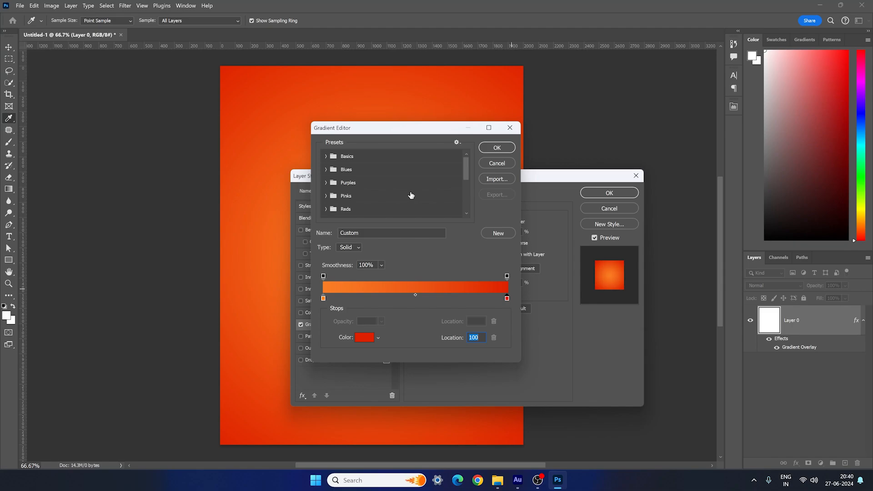
- Browse the gradient presets in the Reds and Oranges groups
scroll(410, 195, down, 1)
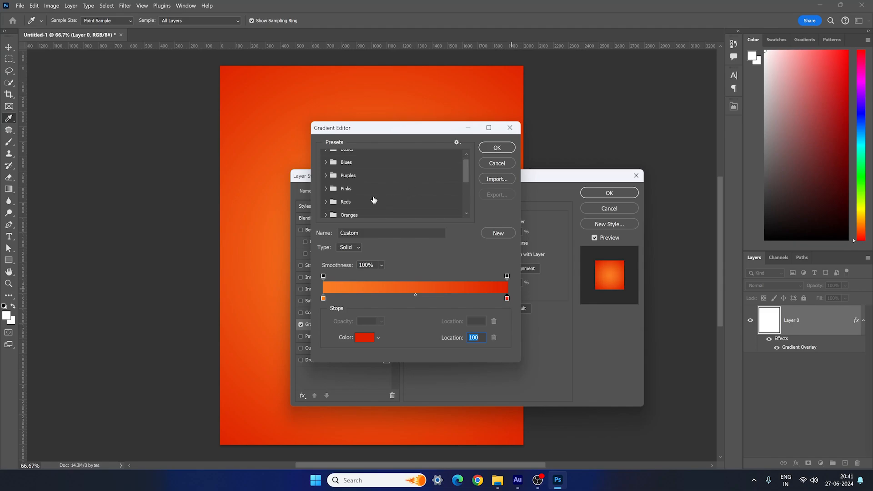
click(327, 201)
scroll(328, 201, down, 1)
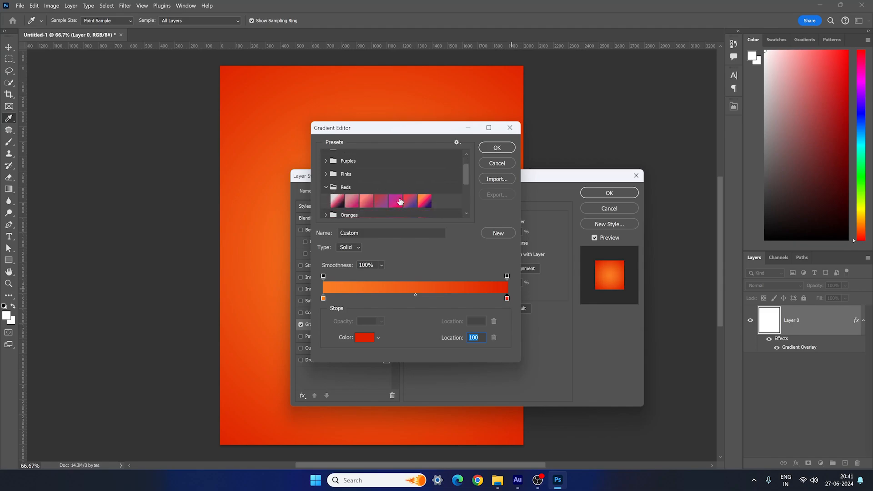
click(326, 187)
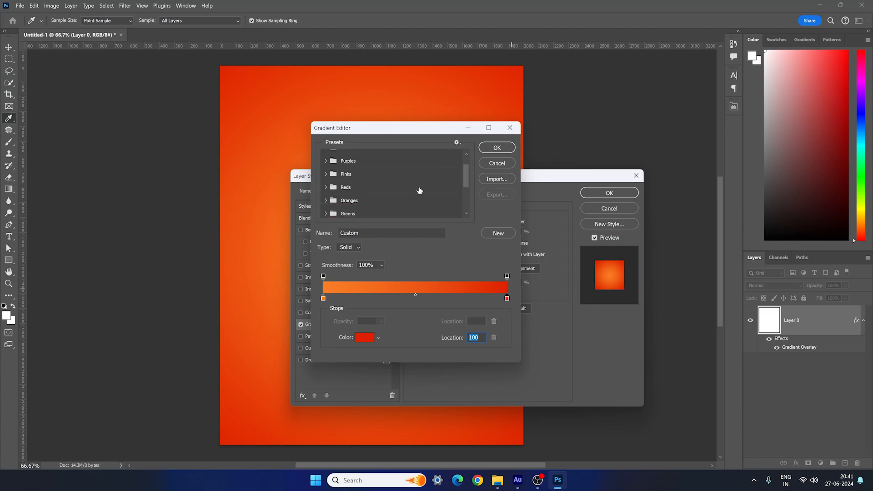
click(326, 193)
scroll(402, 199, down, 1)
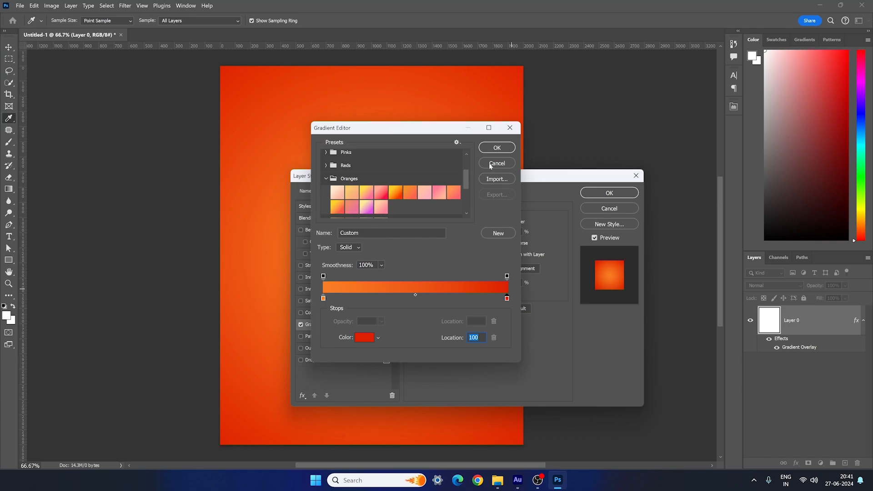
- Apply the orange-to-red radial gradient overlay to the layer and collapse its effects list
click(497, 147)
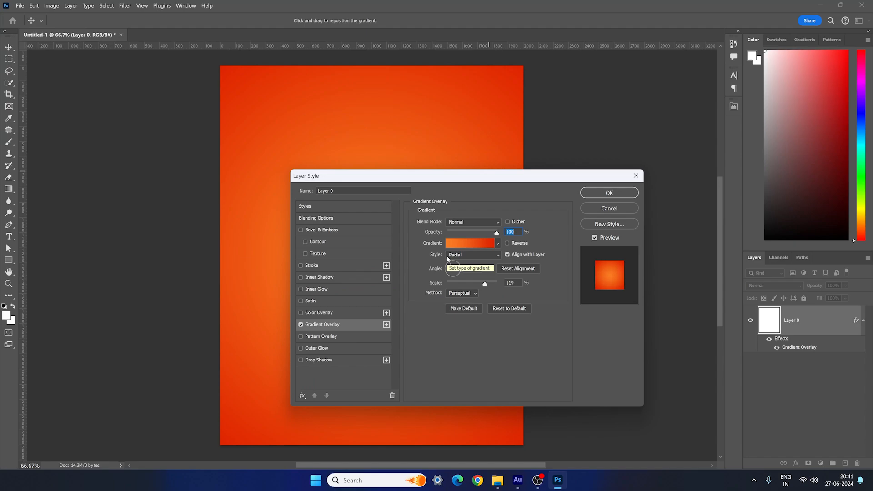
drag(436, 179, 495, 196)
drag(556, 194, 482, 172)
click(579, 186)
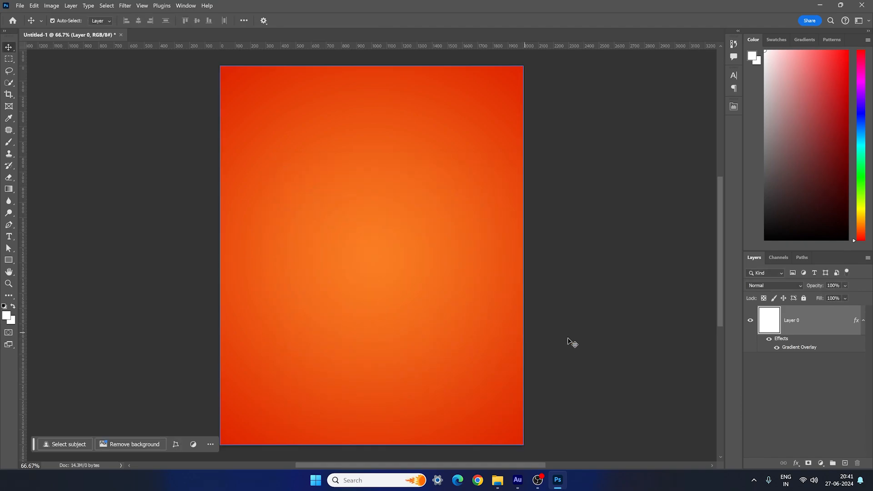
click(863, 321)
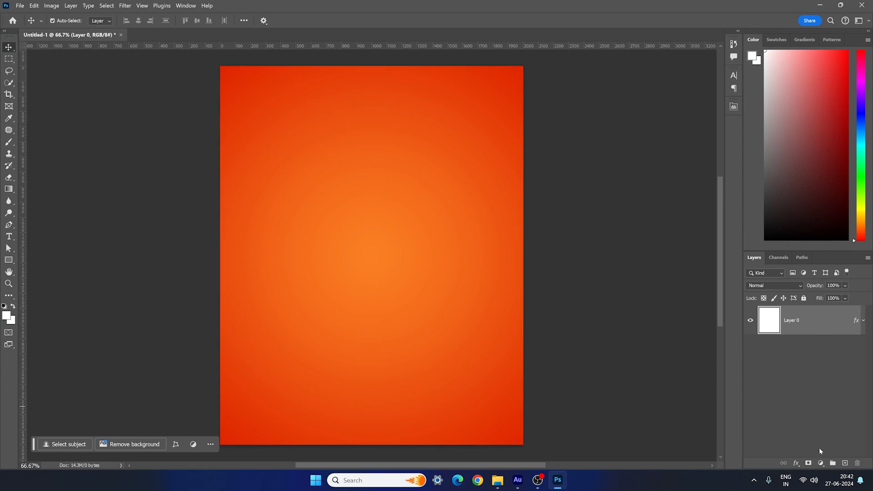
- Add a Solid Color fill layer in black (#000000) above the gradient layer
click(821, 463)
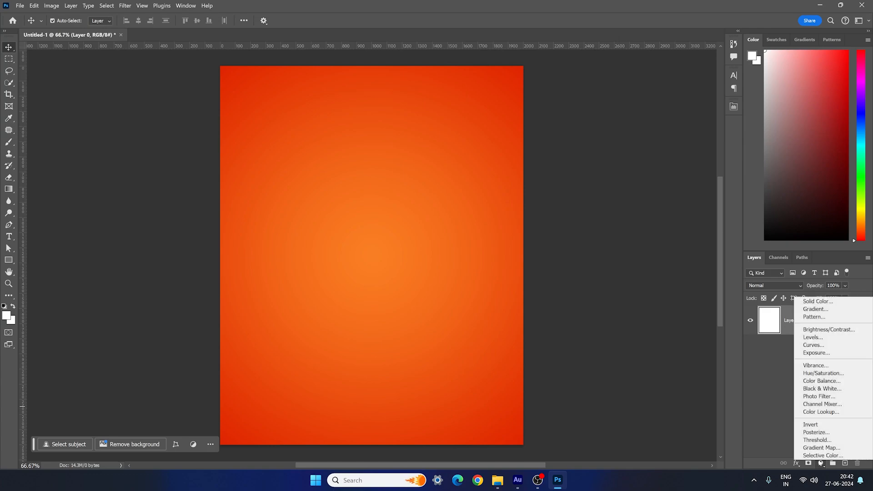
click(825, 302)
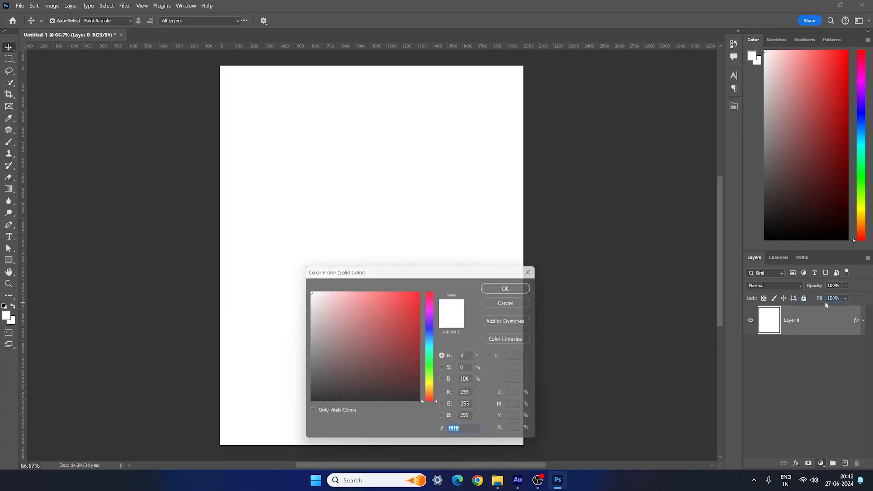
drag(375, 368, 276, 416)
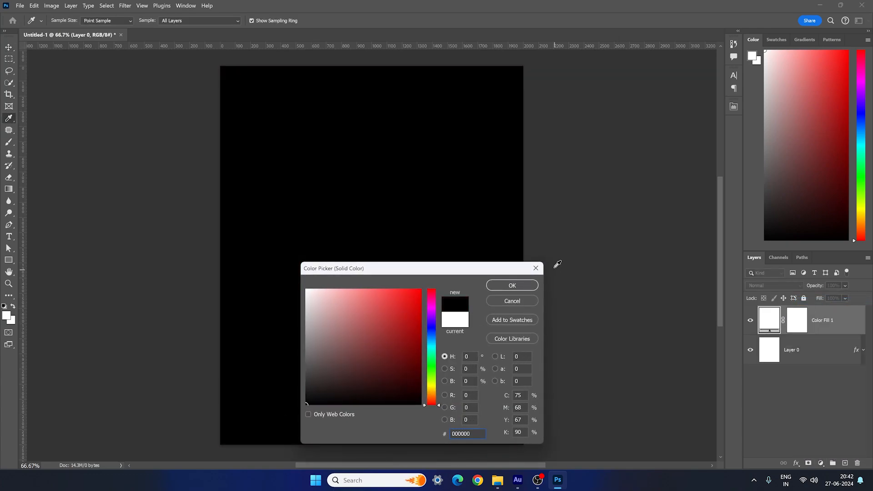
click(511, 286)
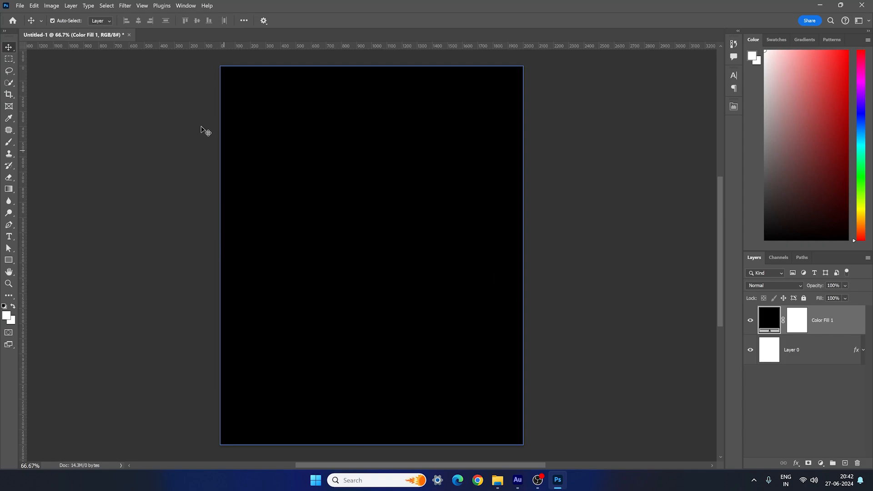
- Convert the black fill layer to a smart object, apply Add Noise at 10% with Uniform distribution, and collapse its filter list
click(126, 6)
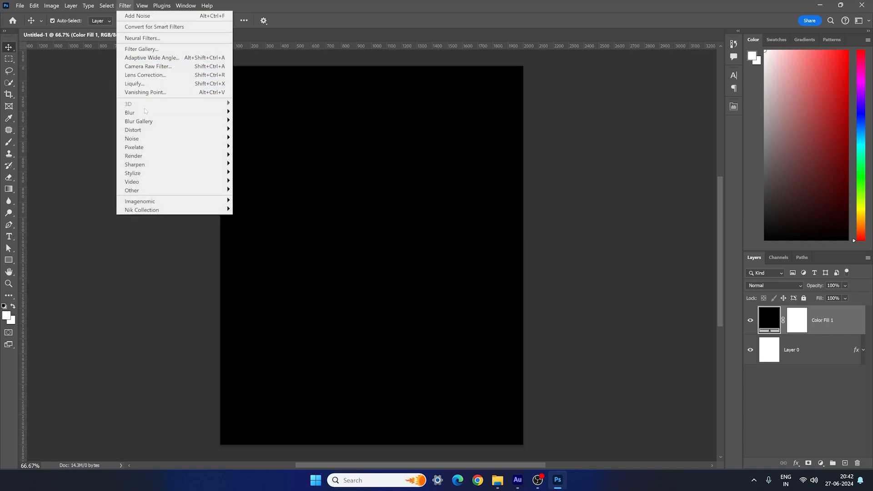
mouse_move(143, 140)
click(253, 139)
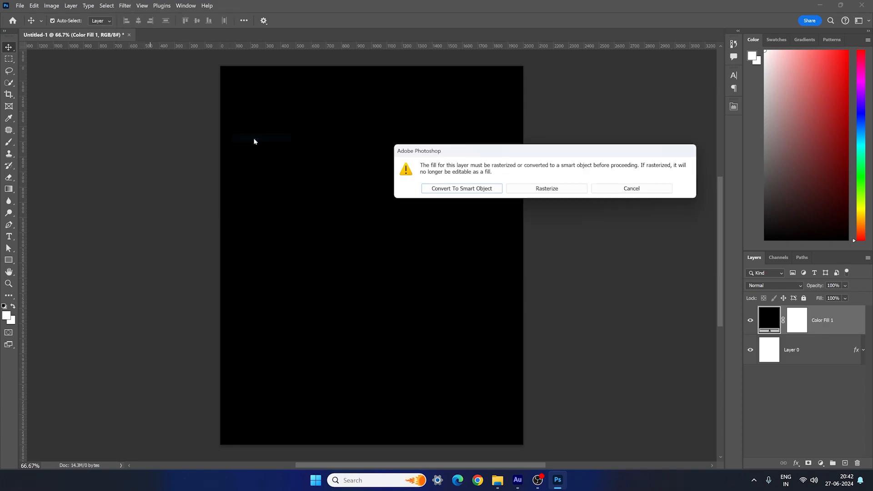
drag(520, 153, 404, 159)
click(347, 193)
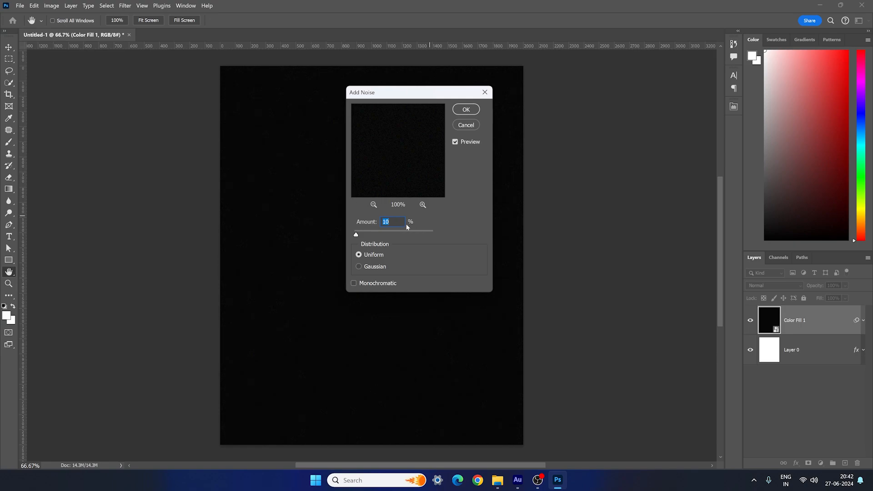
click(466, 109)
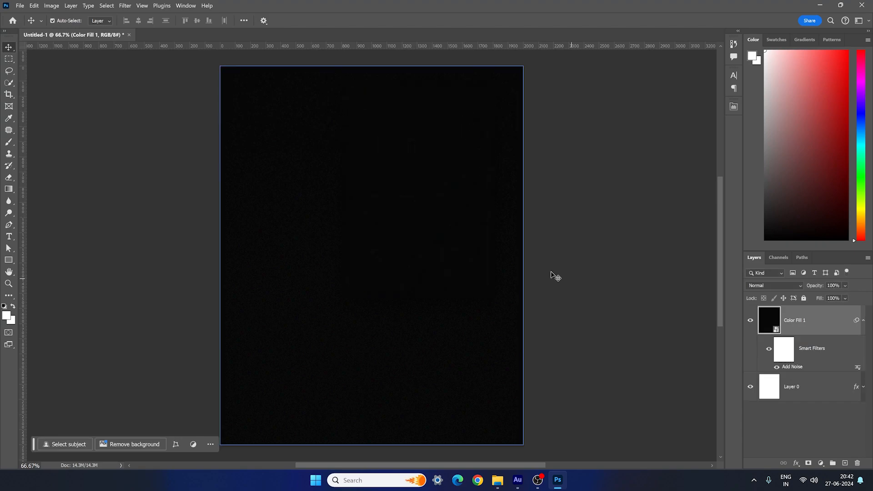
click(863, 326)
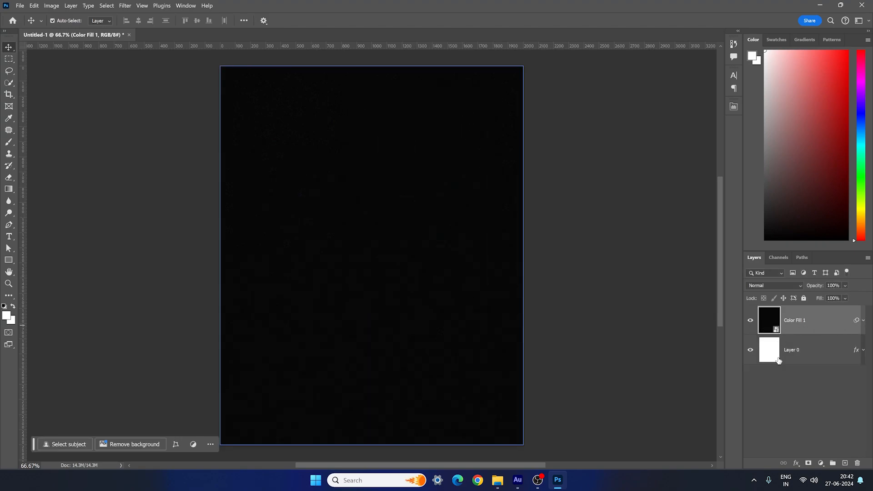
- Set the blend mode of the noisy black fill layer to Screen
click(802, 357)
click(811, 329)
click(759, 285)
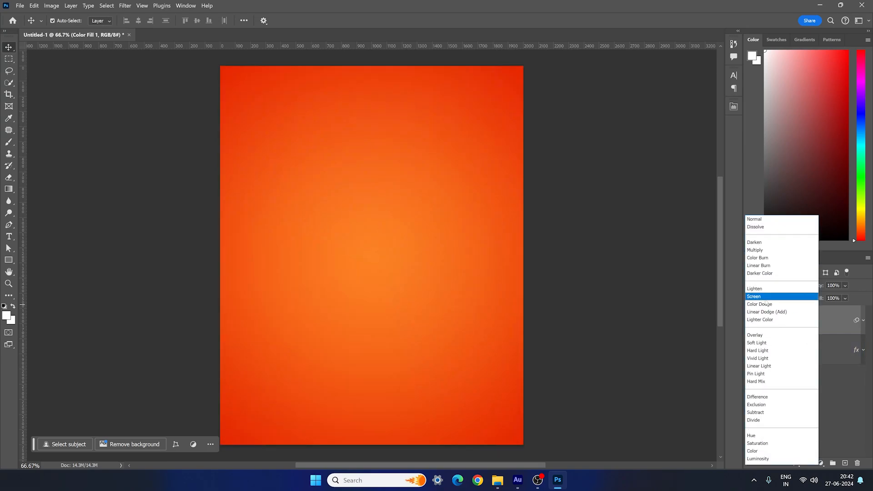
click(764, 298)
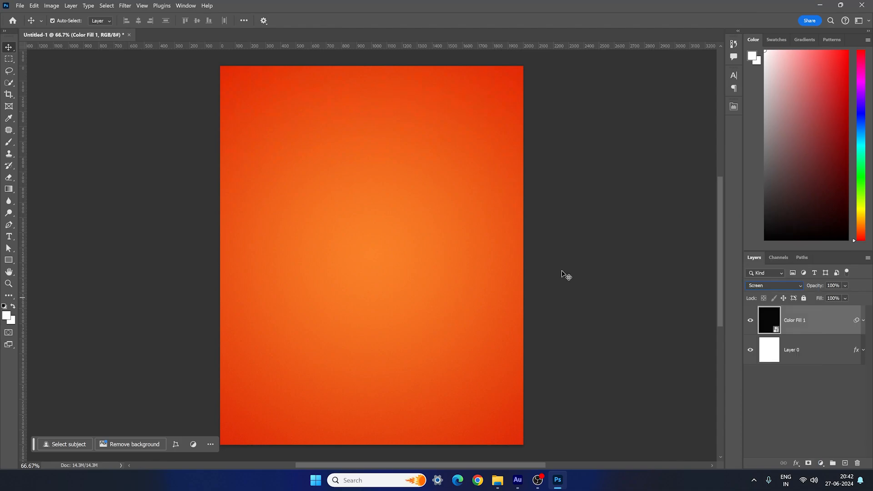
- Toggle the noise fill layer's visibility to compare the background with and without noise, leaving it visible and deselected
click(750, 322)
click(750, 321)
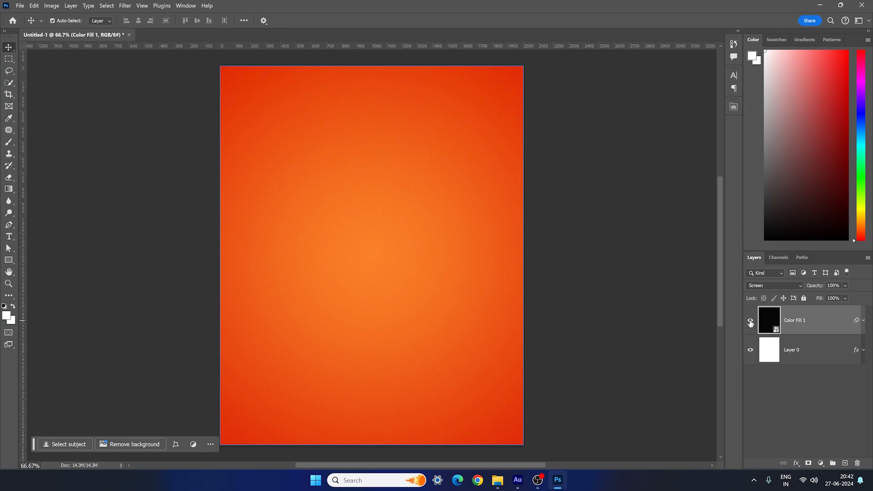
click(750, 323)
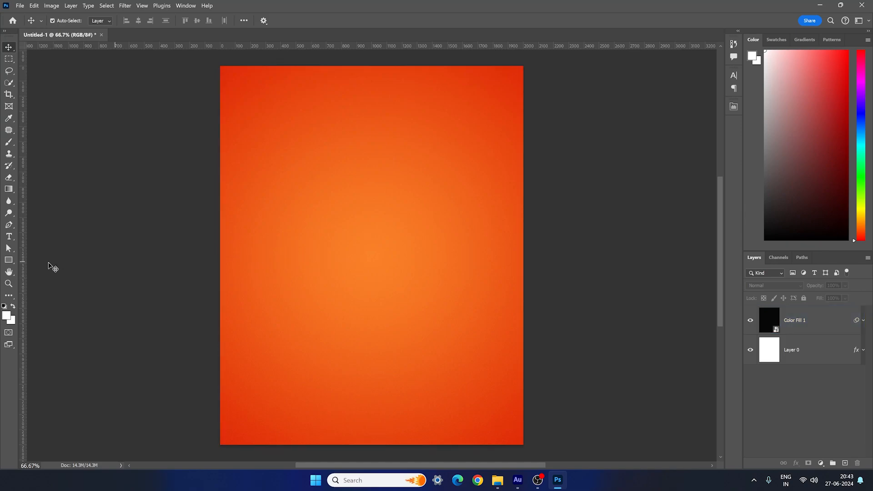
- Draw a brown rectangle shape about 1282 x 1408 px in the middle of the canvas
click(13, 262)
right_click(13, 262)
click(58, 258)
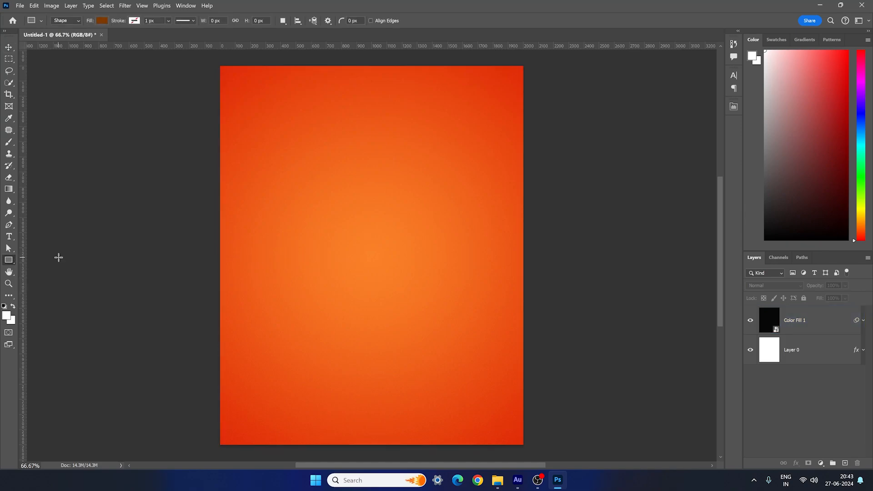
drag(285, 151, 479, 365)
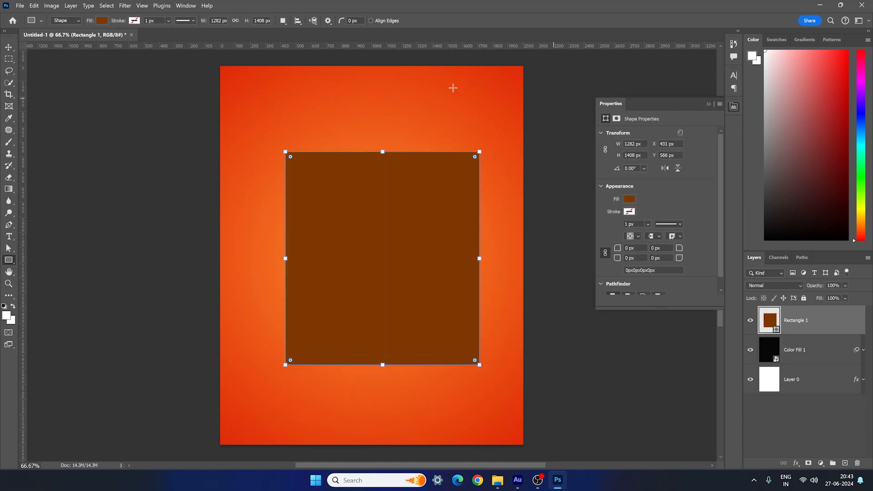
click(185, 5)
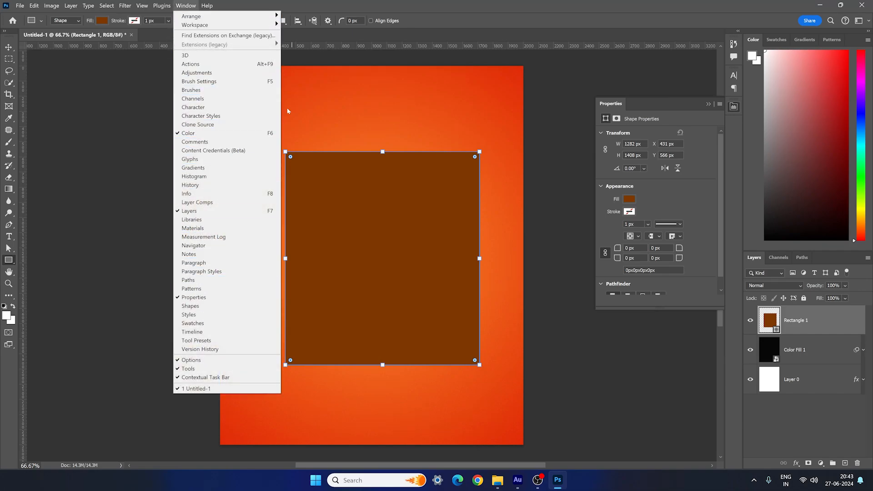
click(302, 53)
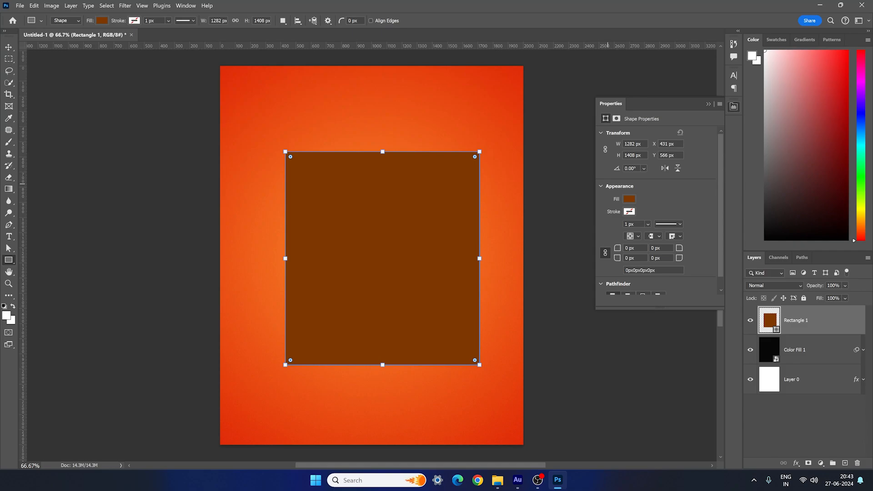
- Set the rectangle's width and height to 1350 px each
click(639, 145)
text(1)
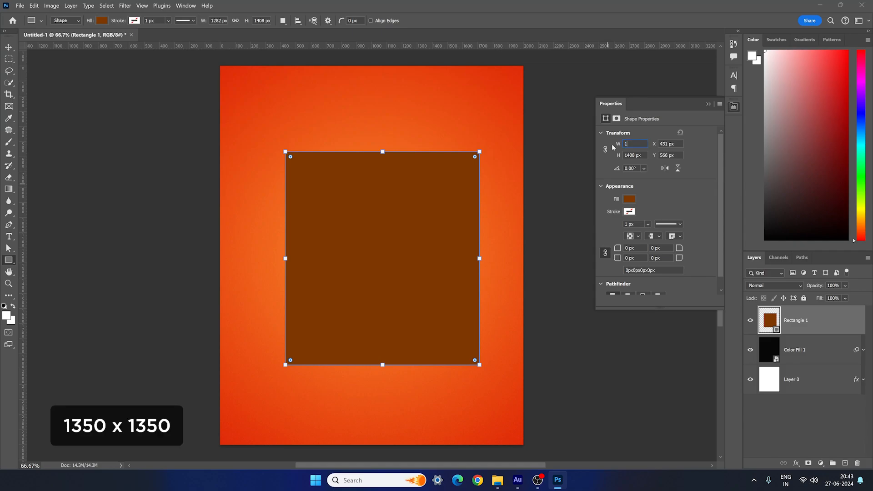
text(350)
key(Tab)
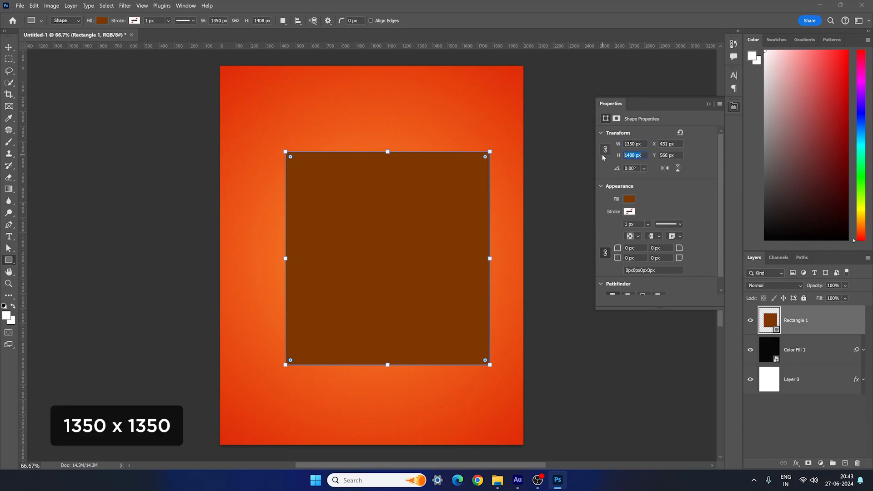
text(1350)
key(Return)
- Set the rectangle's fill to dark brown, #7d3800
click(629, 199)
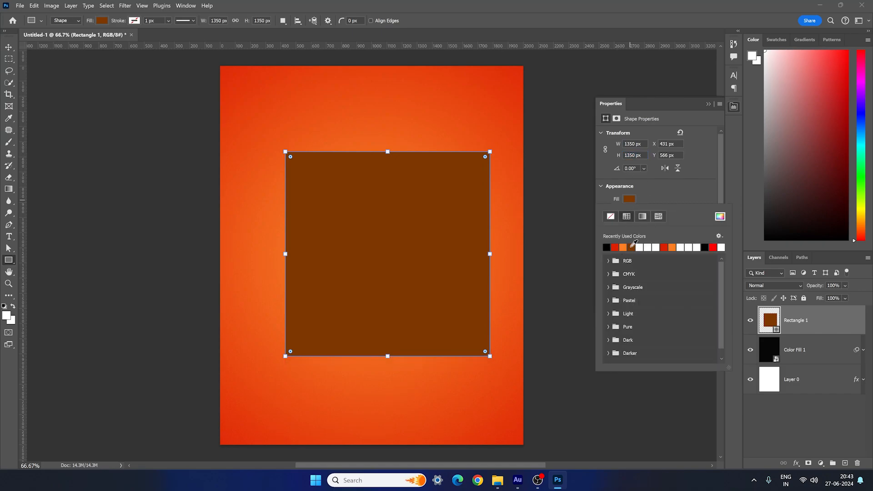
click(632, 246)
click(719, 217)
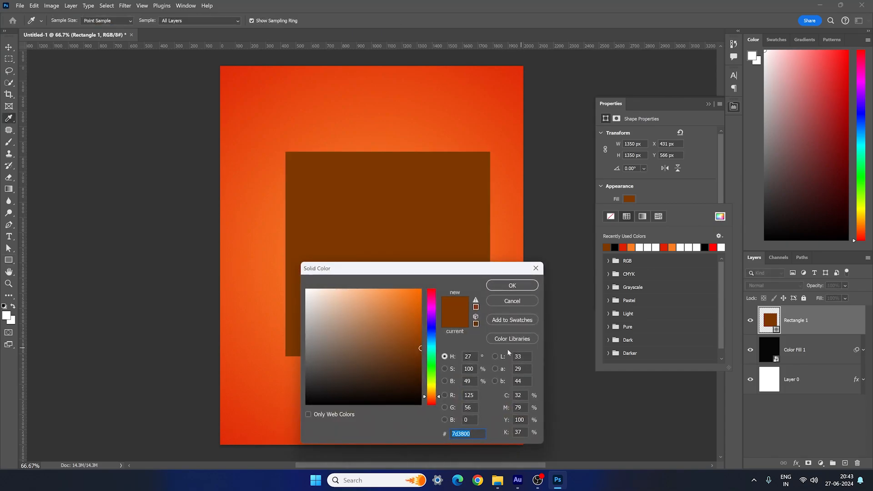
key(Return)
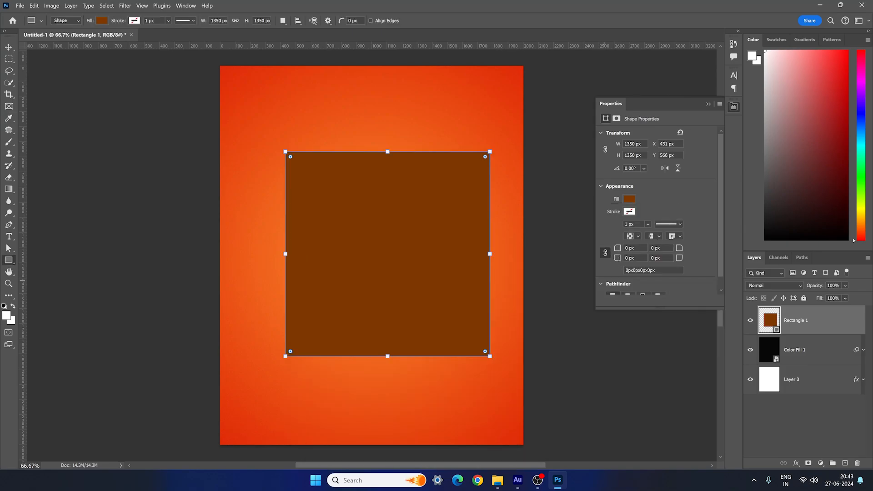
- Round all four corners of the rectangle with a 120 px radius and collapse its properties
text(120)
key(Return)
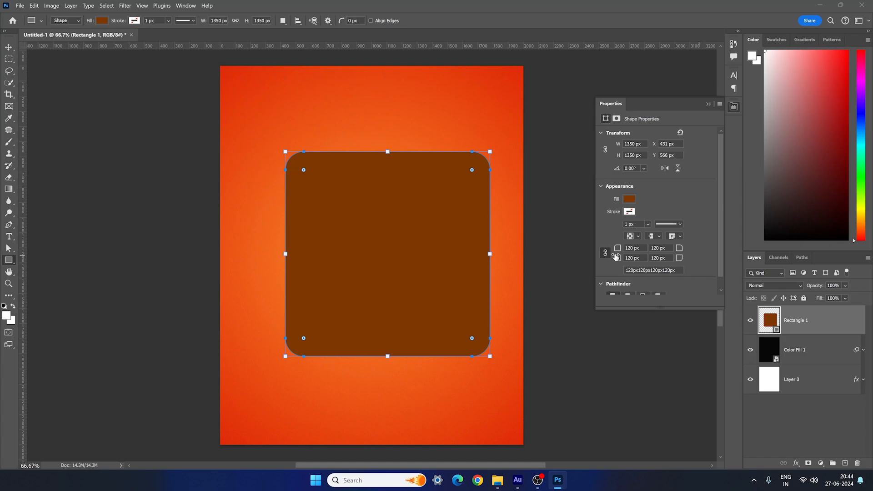
click(733, 107)
- Center the rounded rectangle on the canvas and add a layer mask to it
click(8, 47)
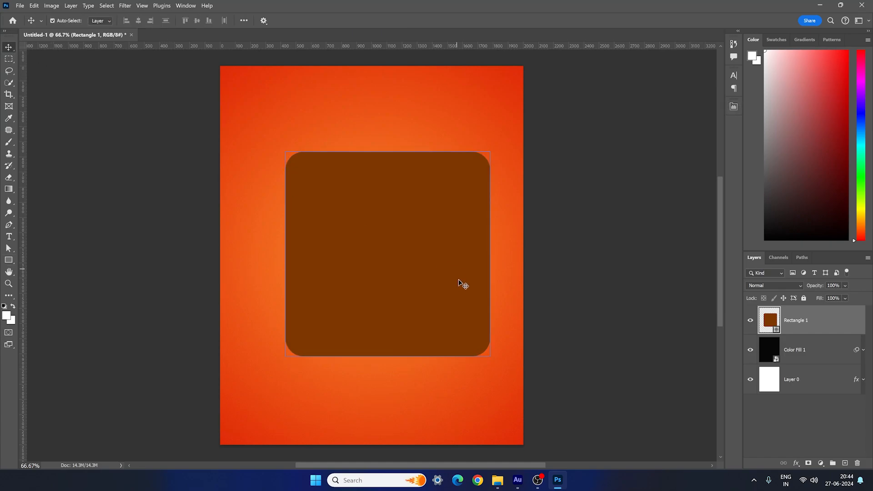
drag(458, 280, 408, 279)
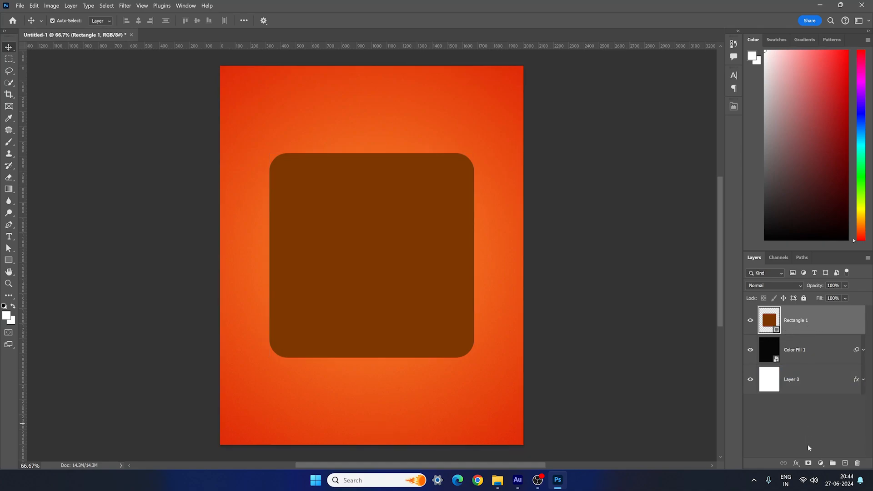
click(808, 463)
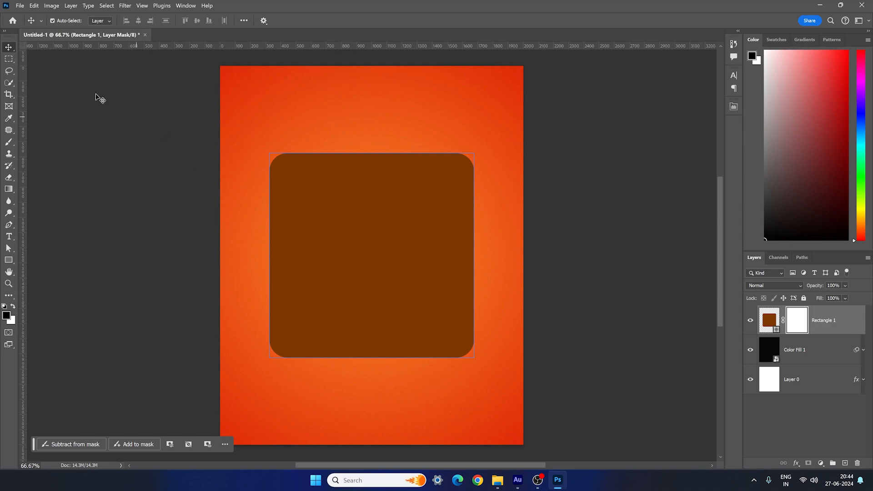
- Hide roughly the right two-thirds of the brown rectangle by filling a rectangular selection on its mask with black, and deselect
click(8, 62)
right_click(8, 62)
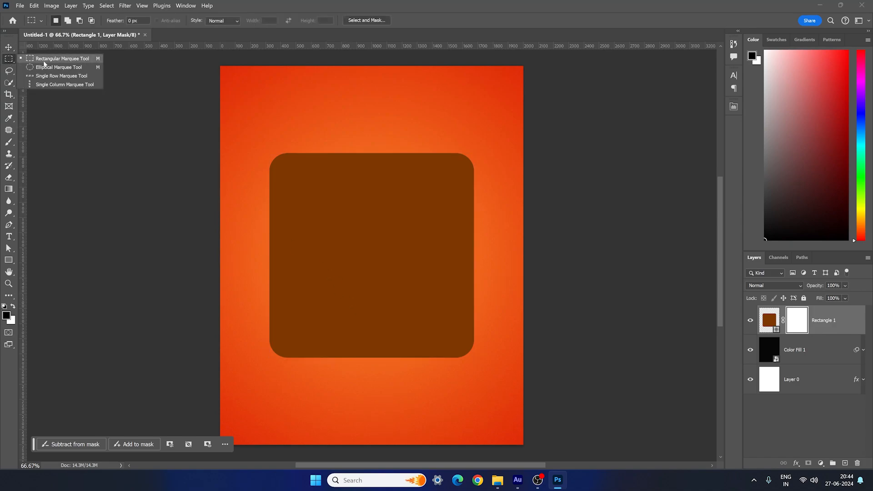
click(54, 60)
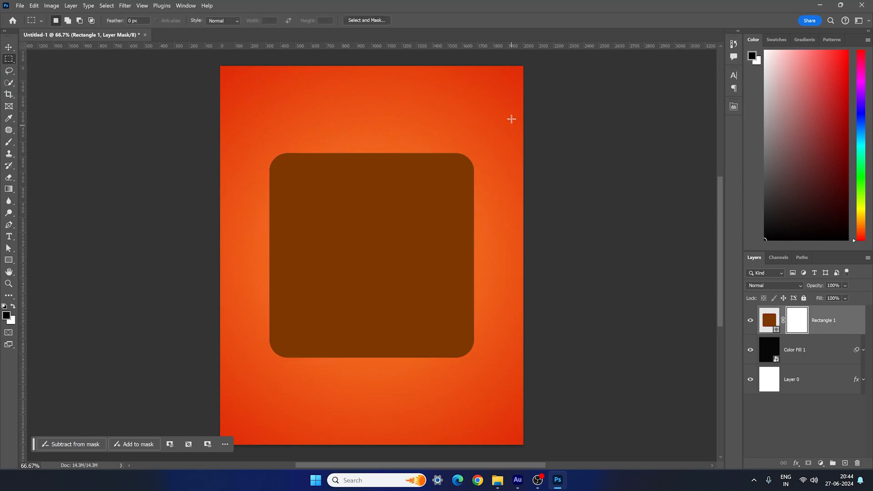
drag(512, 94, 344, 412)
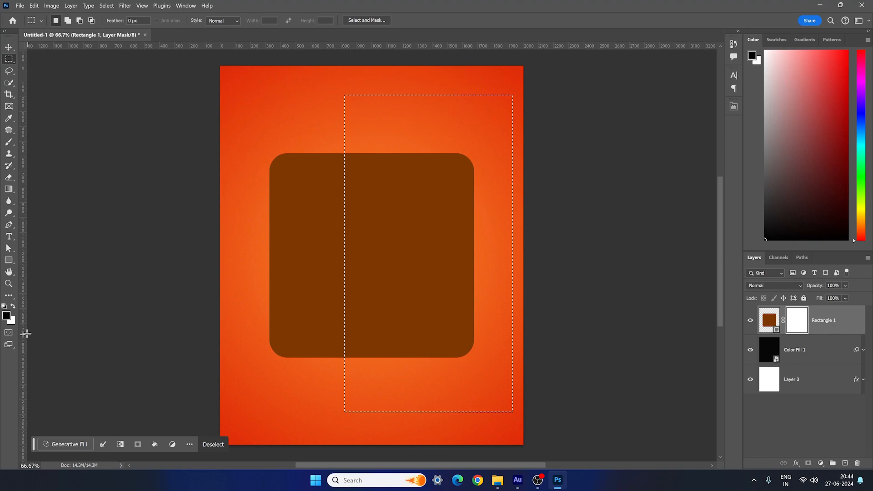
click(7, 316)
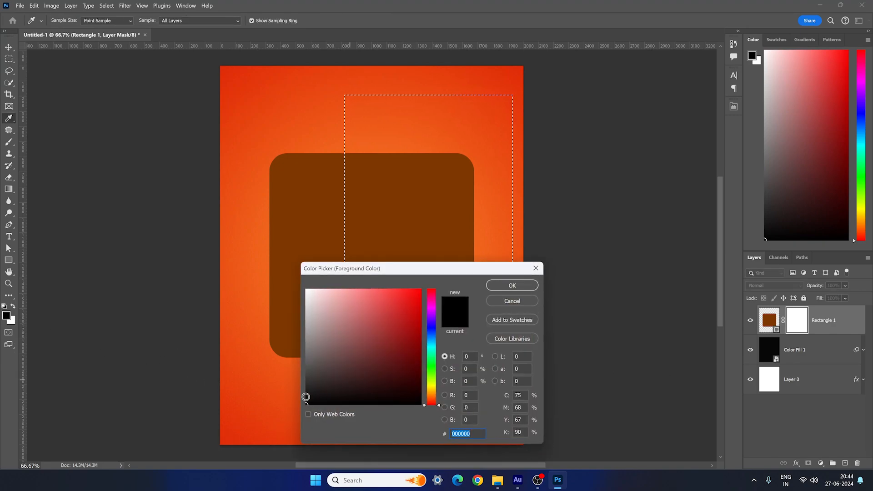
click(500, 287)
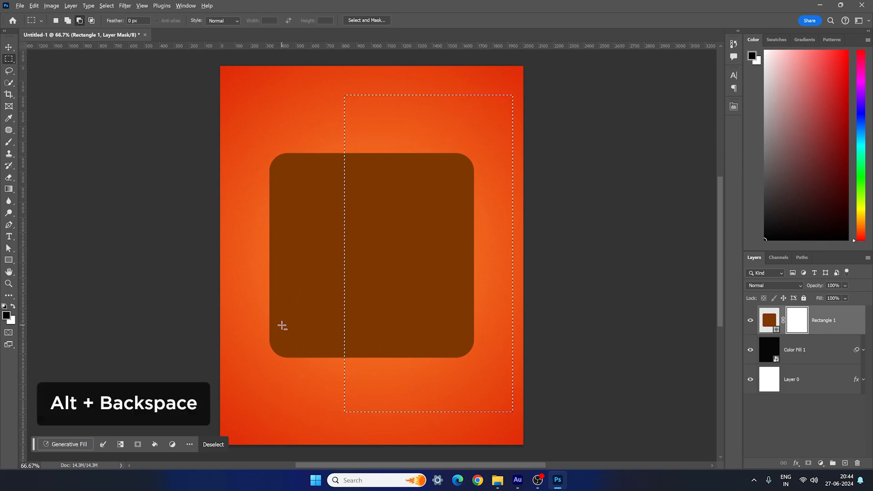
key(alt+BackSpace)
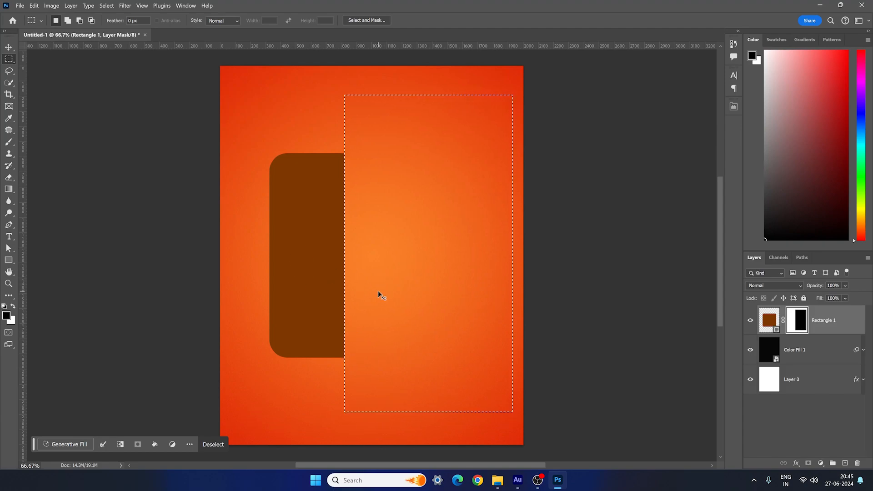
key(ctrl+d)
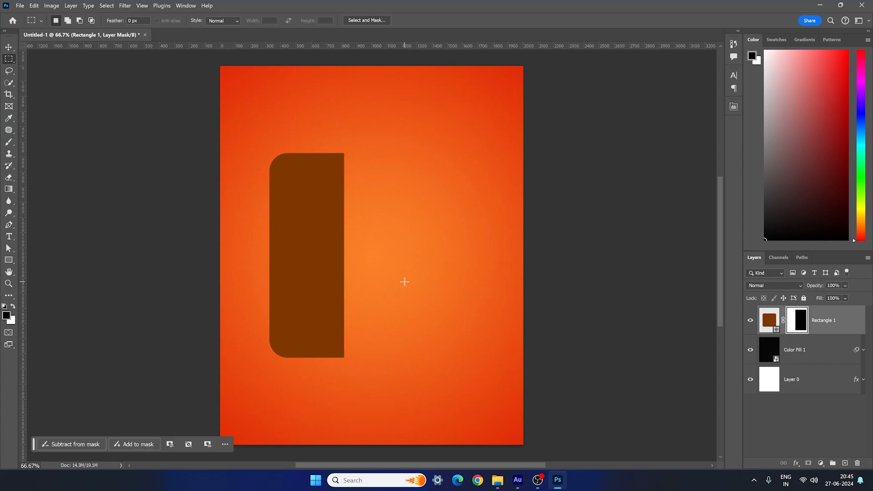
- Deselect all layers and set the Type tool's font to Gobold Bold Regular
key(t)
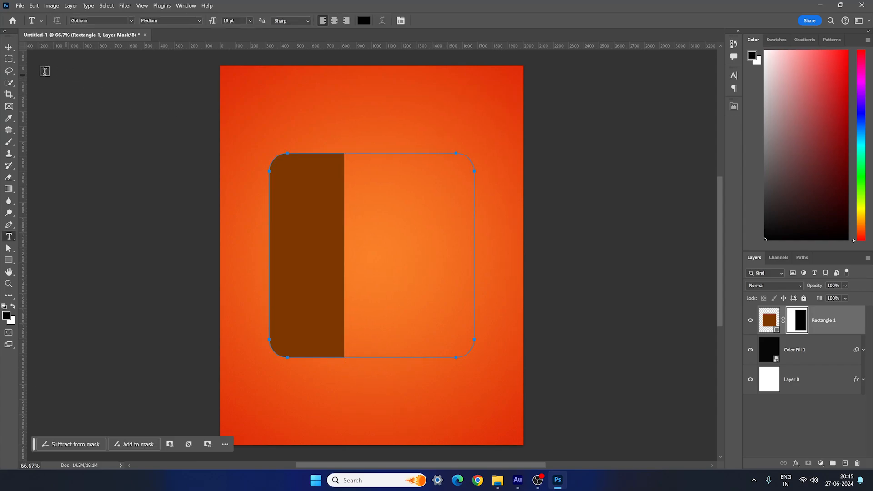
click(12, 49)
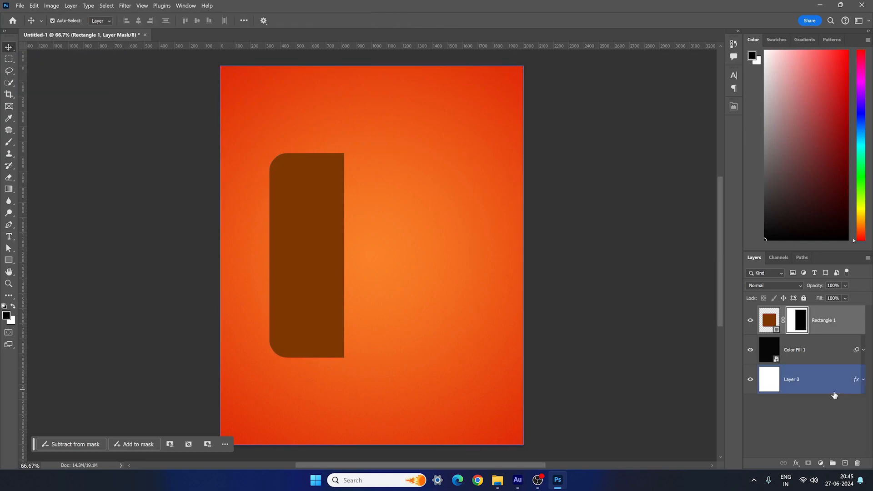
click(829, 407)
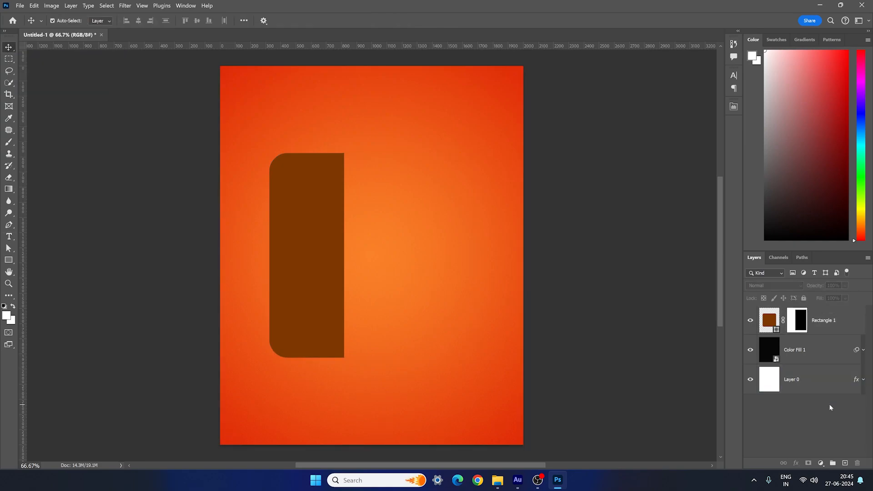
click(9, 236)
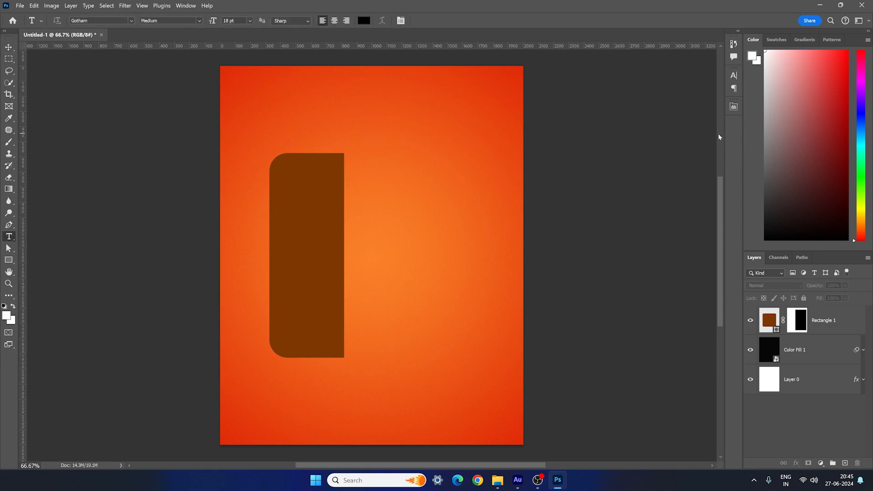
click(734, 76)
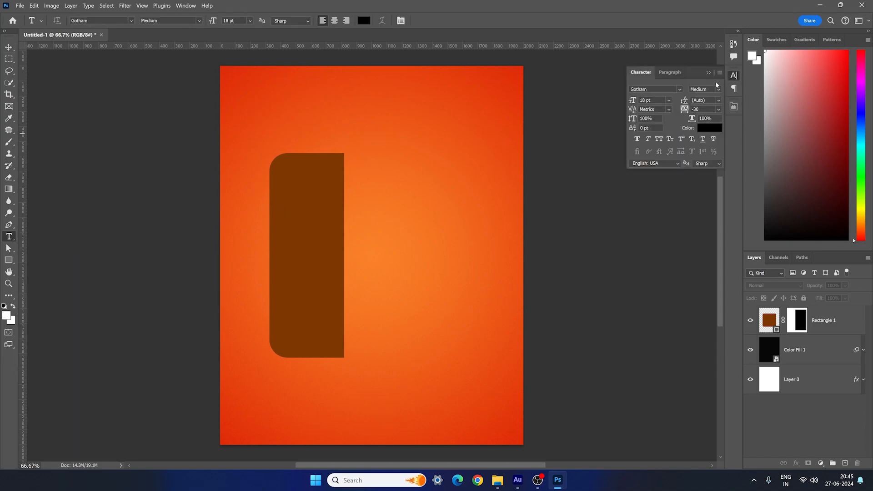
click(679, 90)
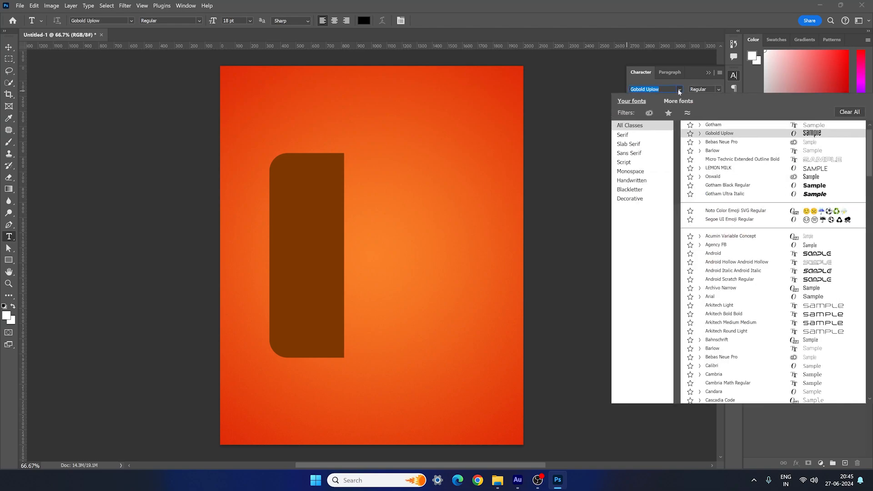
scroll(656, 89, down, 10)
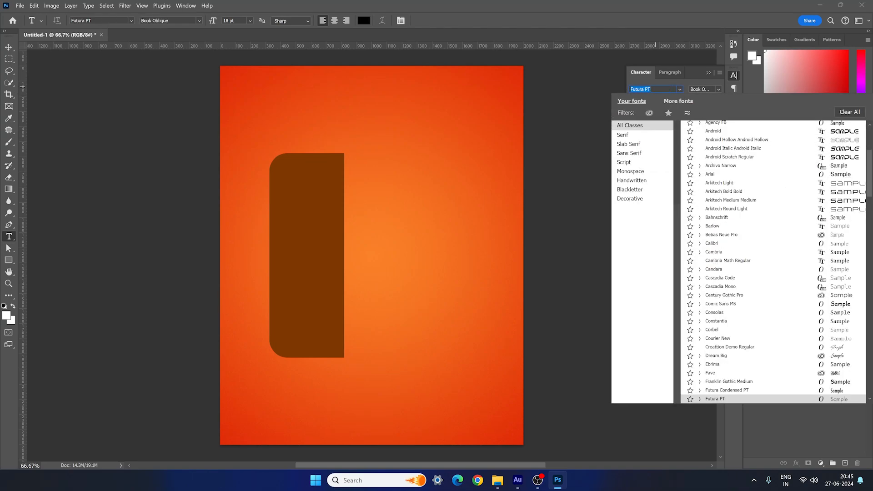
text(gobl)
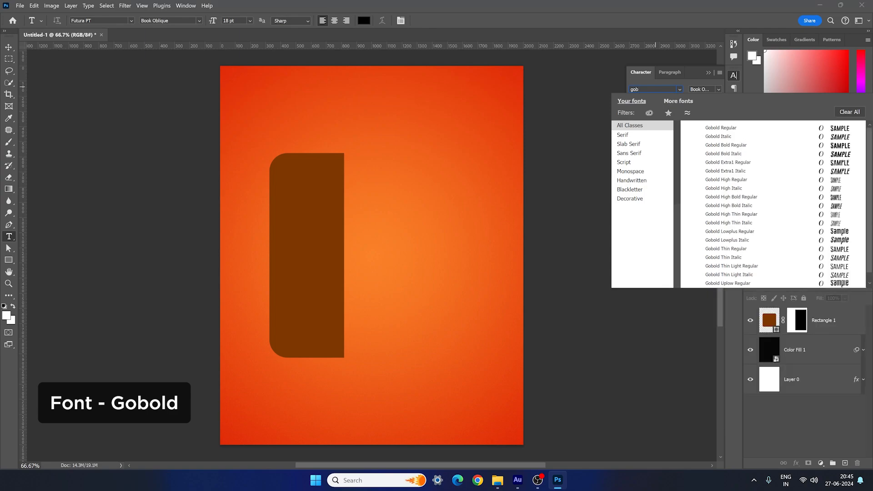
click(741, 145)
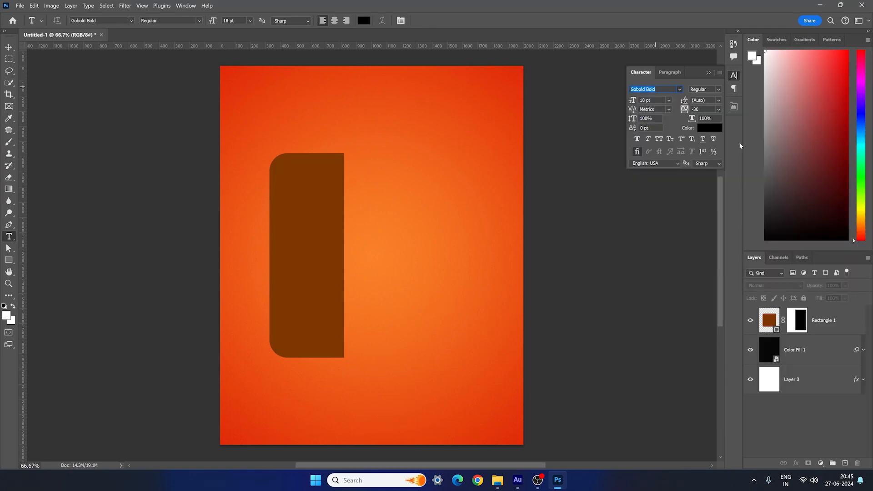
- Add the text "HOT DOG" on two lines to the right of the brown shape
click(407, 222)
text(HOT)
key(Return)
text(DO)
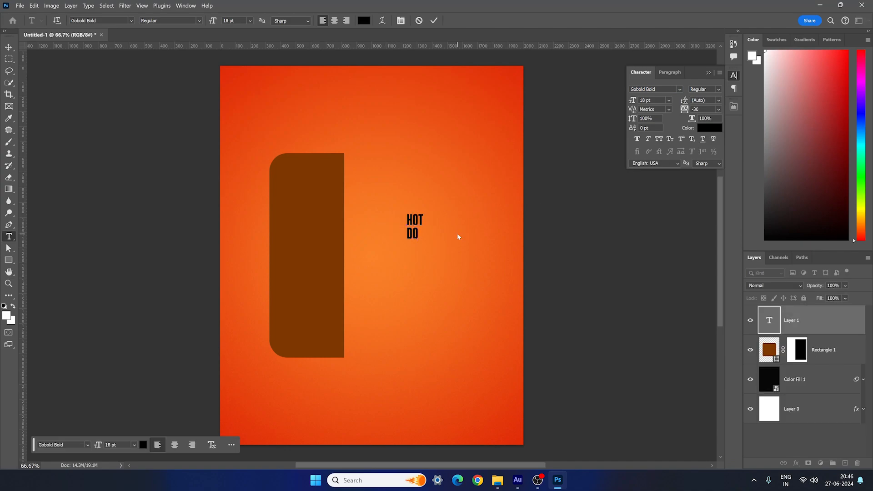
text(G)
- Set the size of the whole HOT DOG text to 150 pt and commit it
key(ctrl+a)
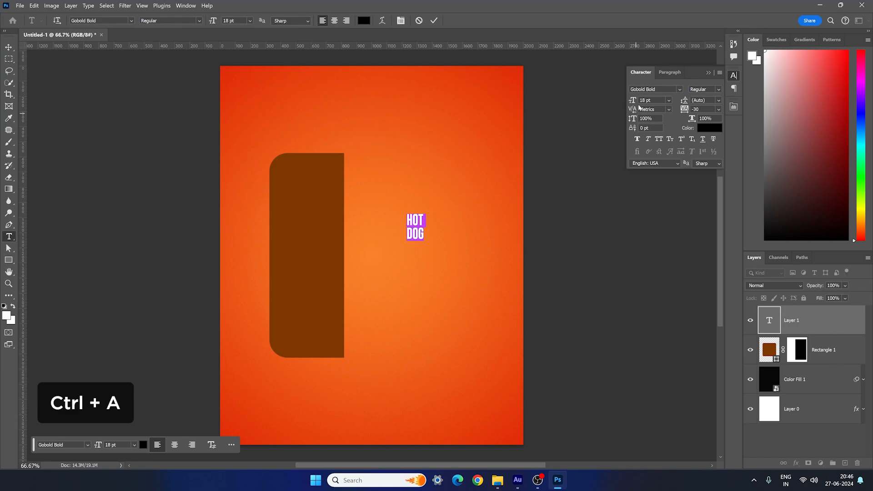
drag(655, 99, 610, 102)
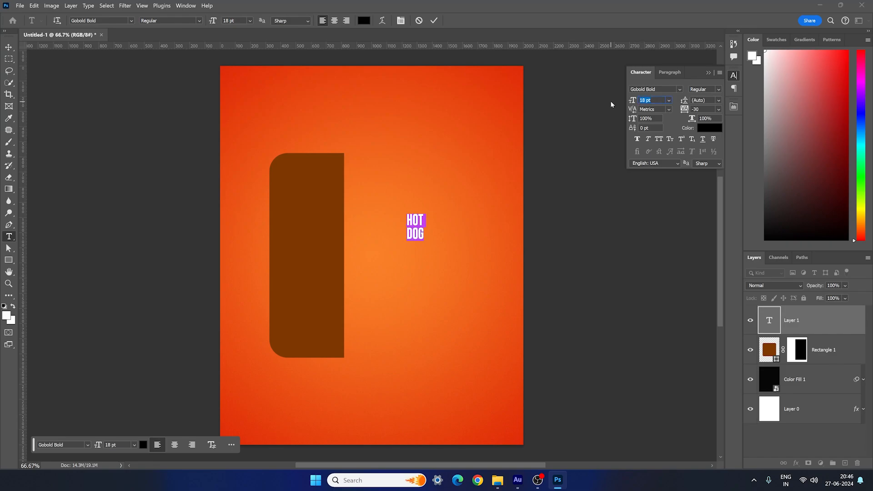
text(150)
key(Return)
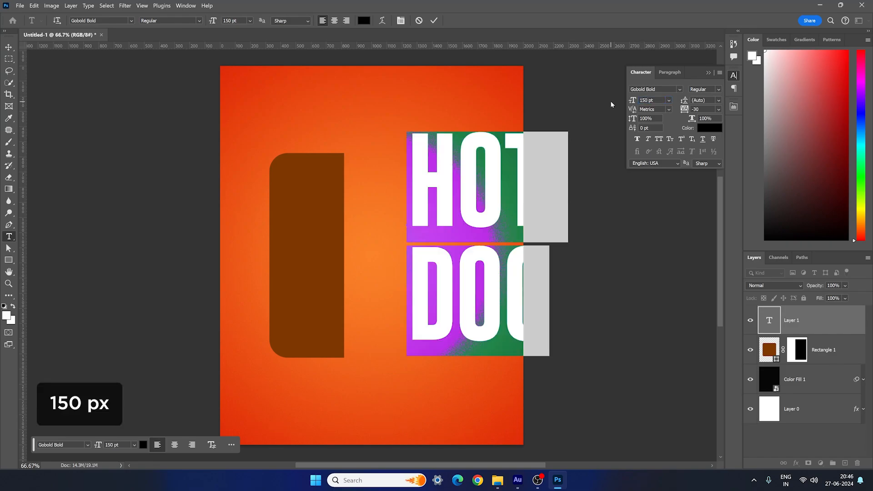
click(9, 47)
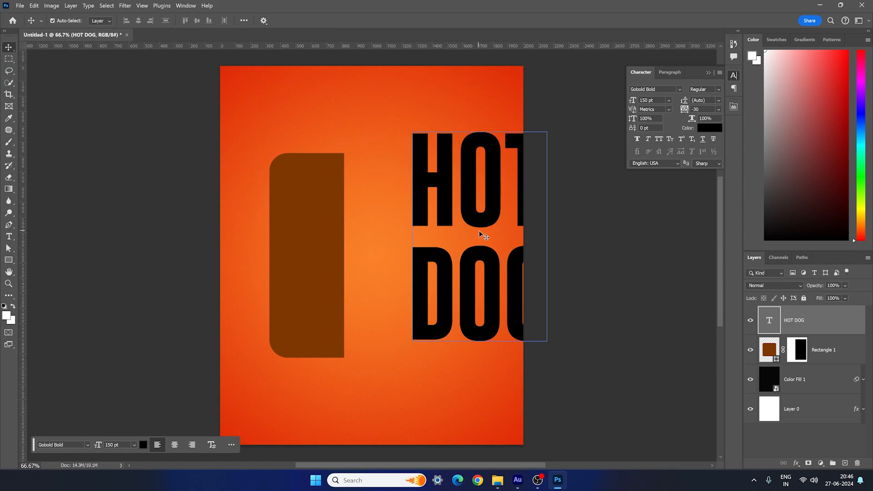
- Move the HOT DOG text against the right edge of the brown shape and set its tracking to -60
drag(479, 227, 418, 244)
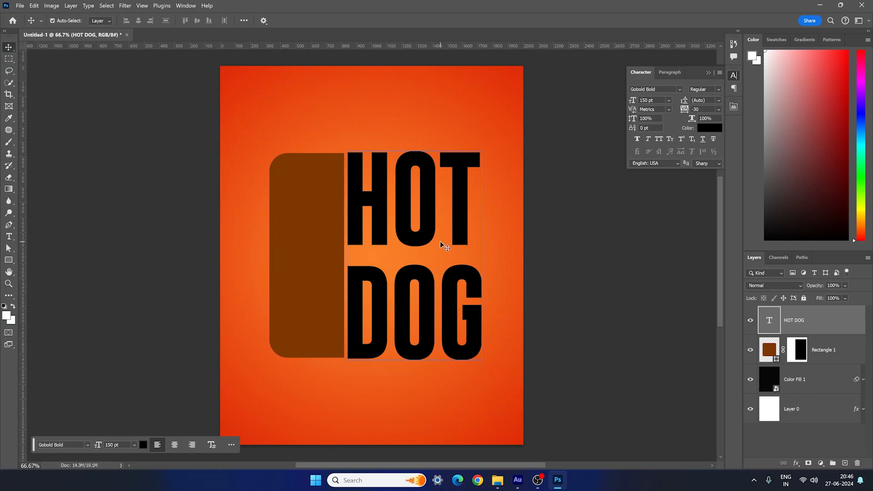
double_click(438, 232)
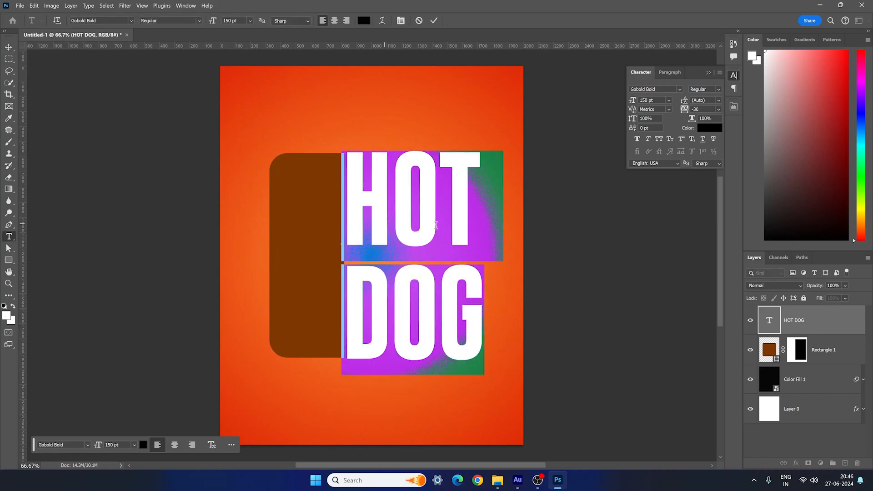
click(684, 109)
text(-)
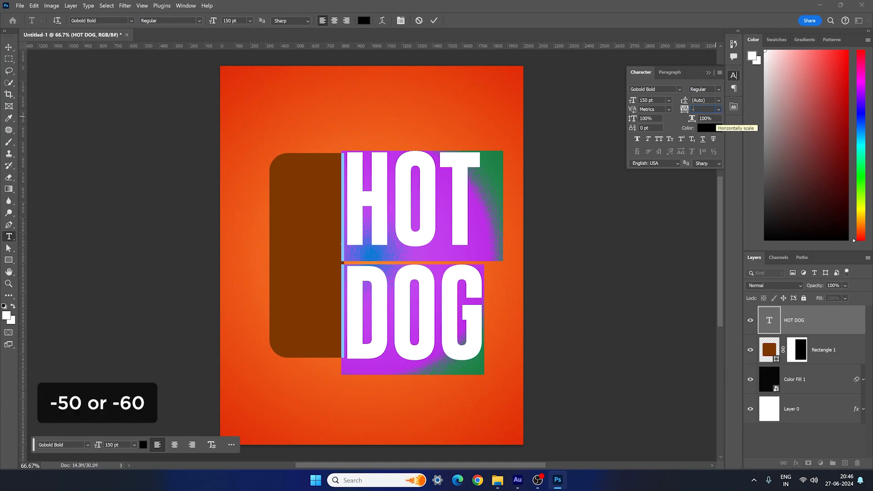
key(Return)
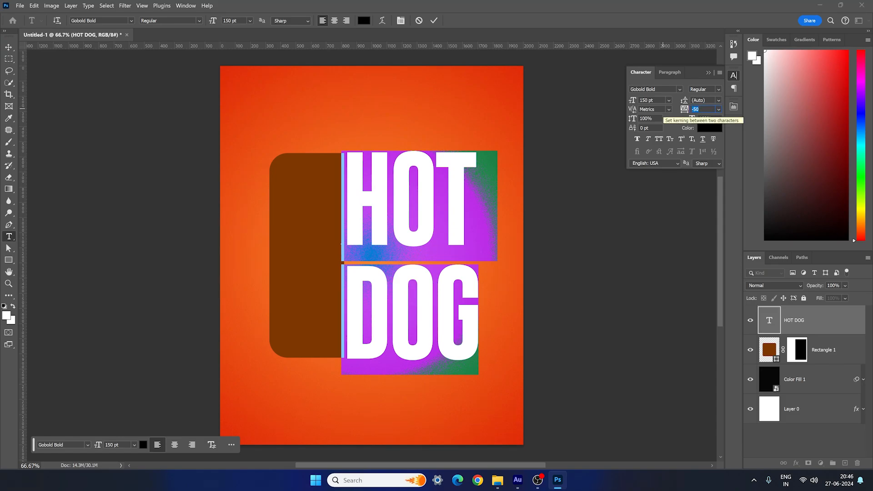
text(0)
key(Return)
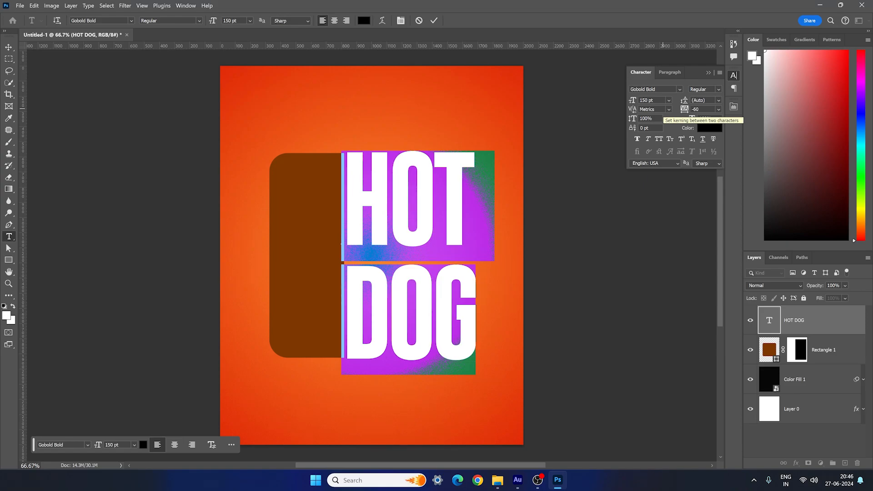
- Set the HOT DOG text's leading to 160 pt and shift it so it sits vertically centred beside the brown shape
click(719, 100)
click(709, 235)
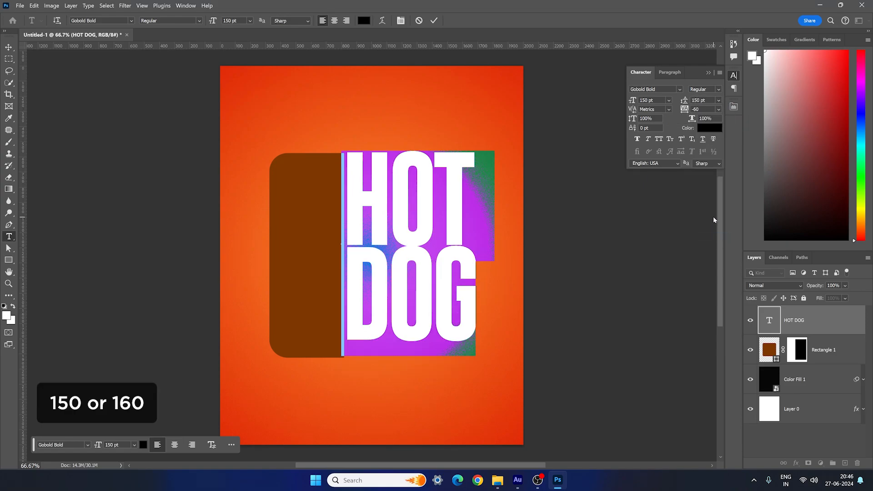
click(684, 102)
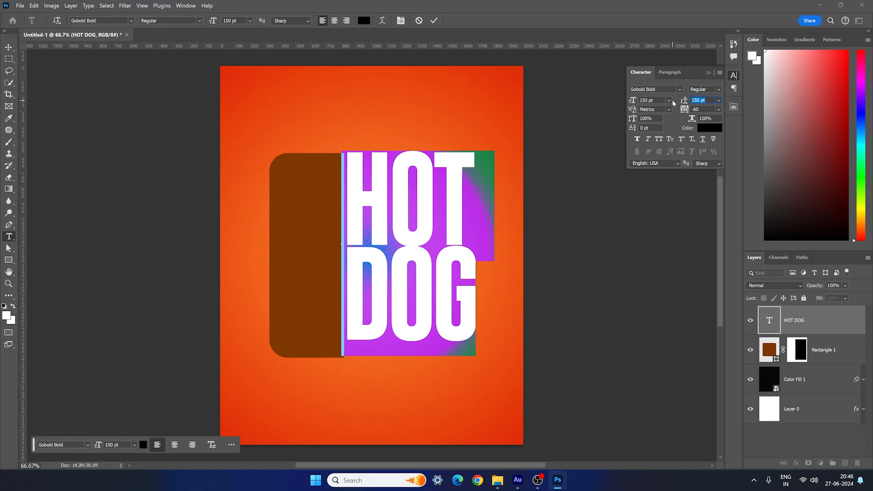
text(160)
key(Return)
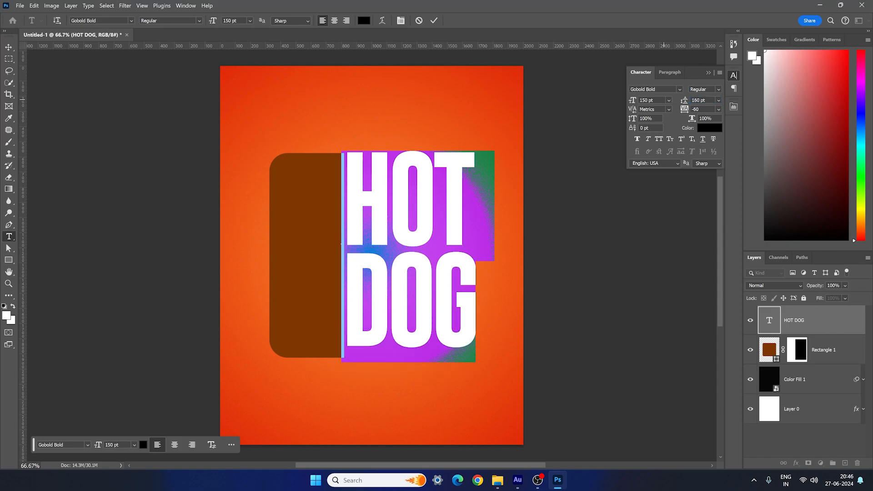
click(9, 47)
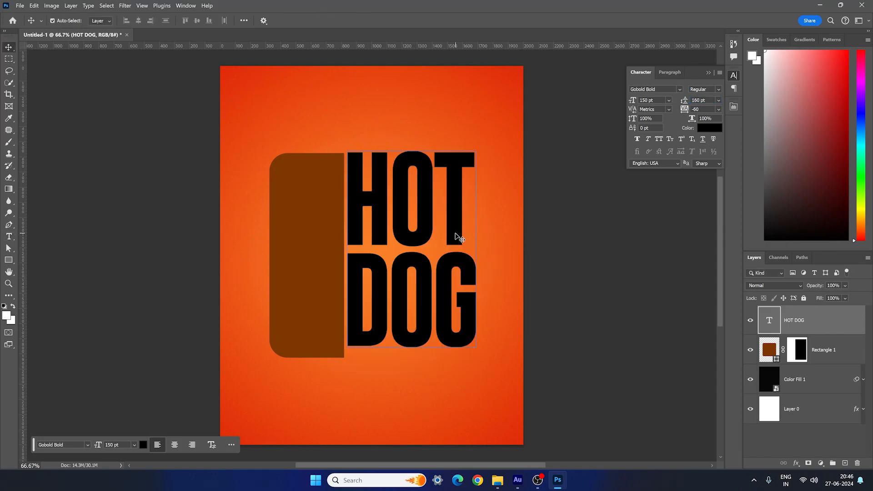
drag(455, 236, 459, 242)
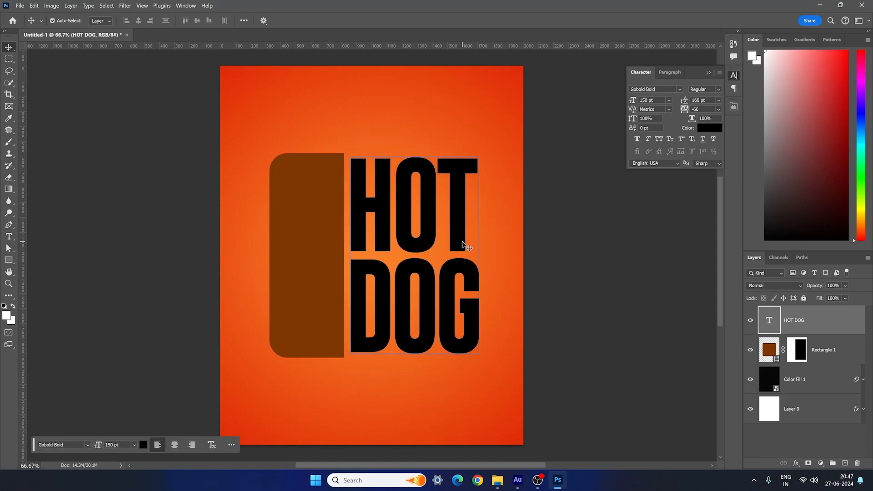
- Recolour the HOT DOG text with the brown 7d3800 sampled from the rounded rectangle
double_click(437, 233)
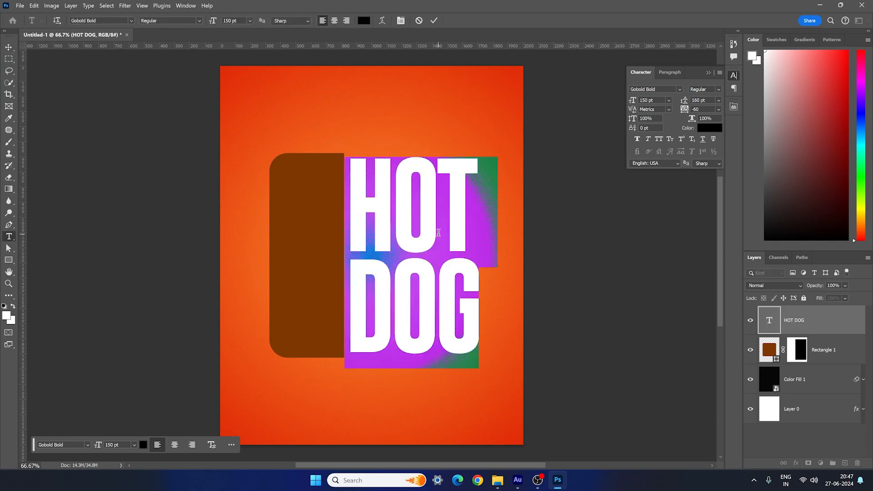
click(709, 127)
click(307, 217)
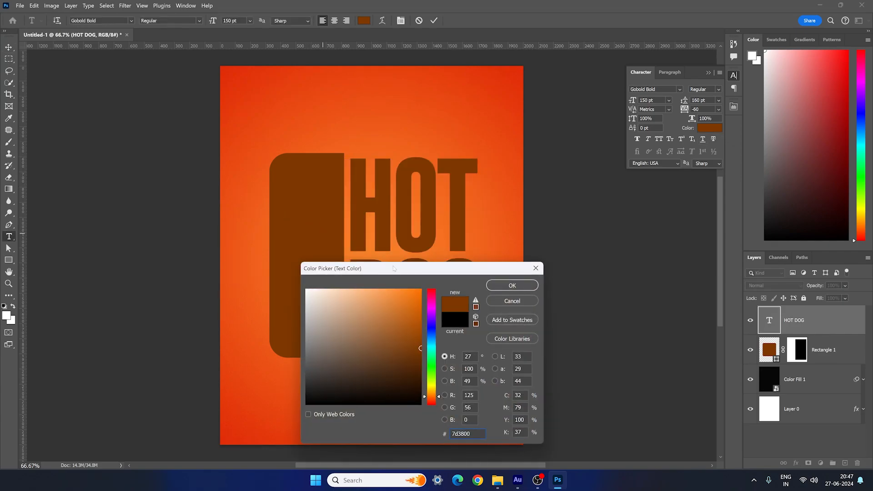
click(512, 287)
- Select the Rectangle 1 and HOT DOG layers together, move them slightly left to centre them on the poster, and deselect
click(817, 346)
key(v)
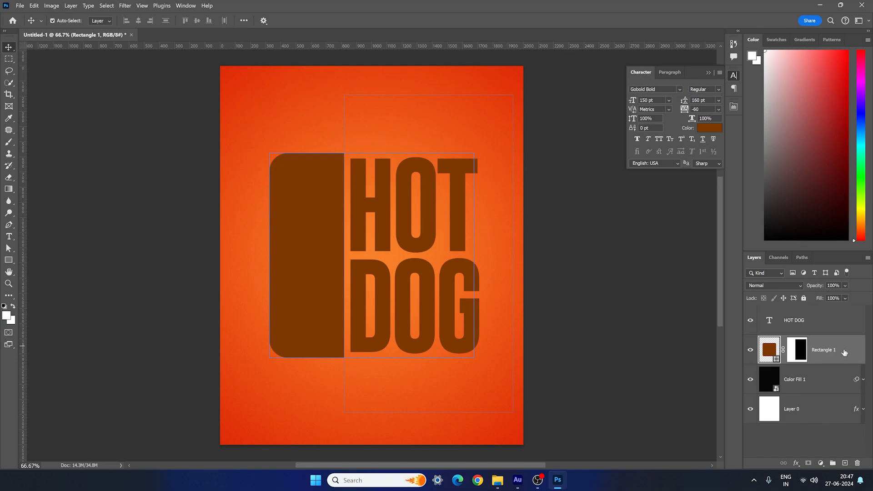
ctrl+click(836, 332)
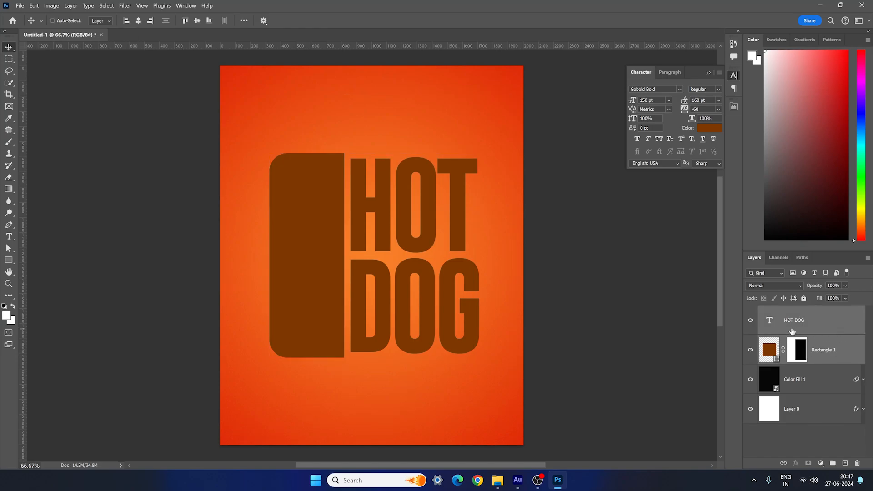
mouse_move(338, 226)
mouse_down()
mouse_move(322, 232)
mouse_move(329, 229)
mouse_up()
click(330, 231)
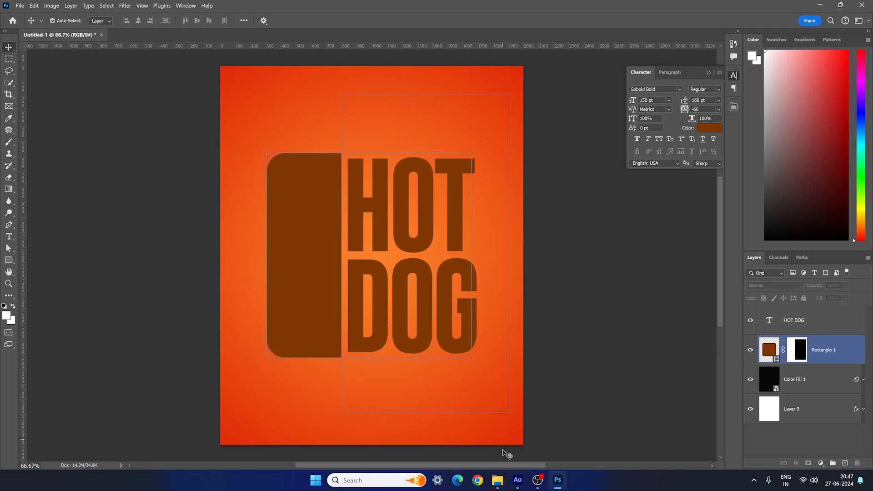
click(501, 449)
- Switch to File Explorer, place the Hot Dog image from the Assets folder into the poster, and scale it to overlap the brown shape and title
click(496, 482)
scroll(436, 355, down, 3)
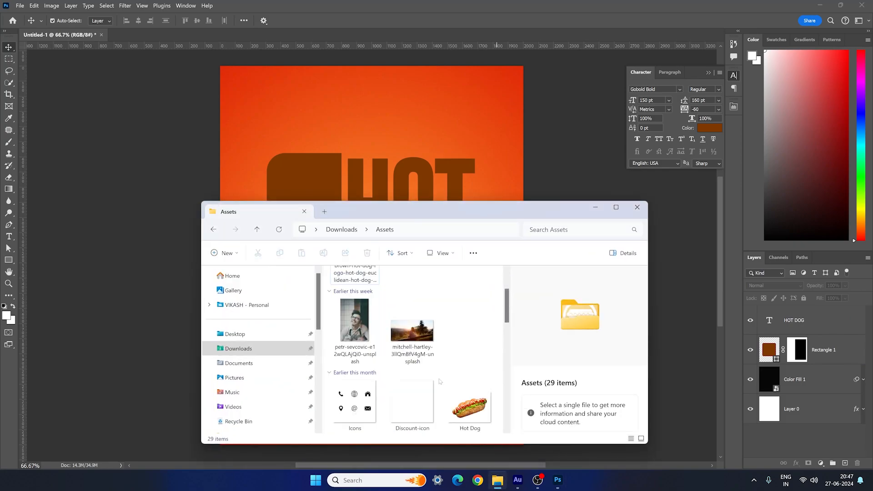
click(468, 343)
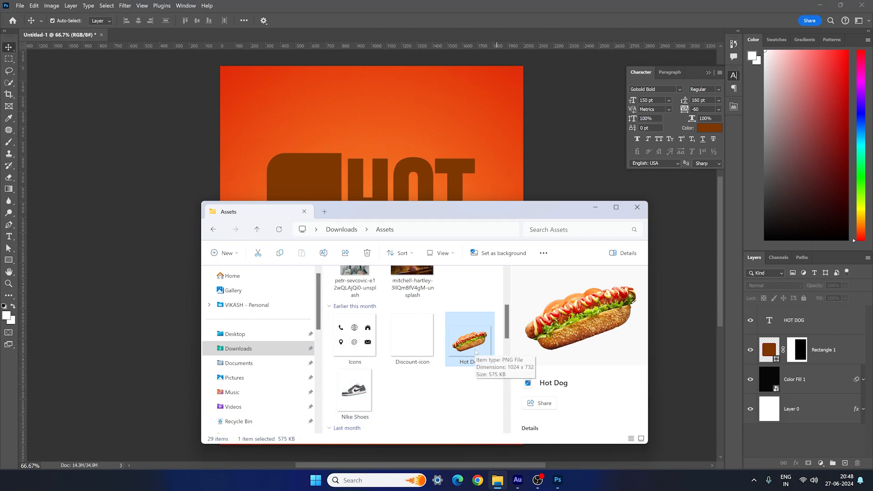
drag(470, 344, 405, 174)
key(ctrl+t)
drag(531, 377, 522, 324)
key(Return)
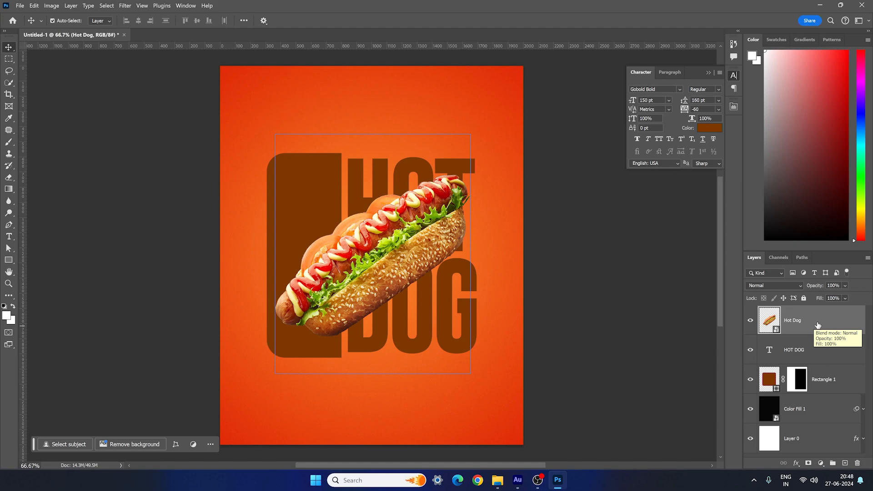
- Add a Multiply drop shadow to the Hot Dog layer with 20% opacity, 25 px distance and 50 px size
click(796, 463)
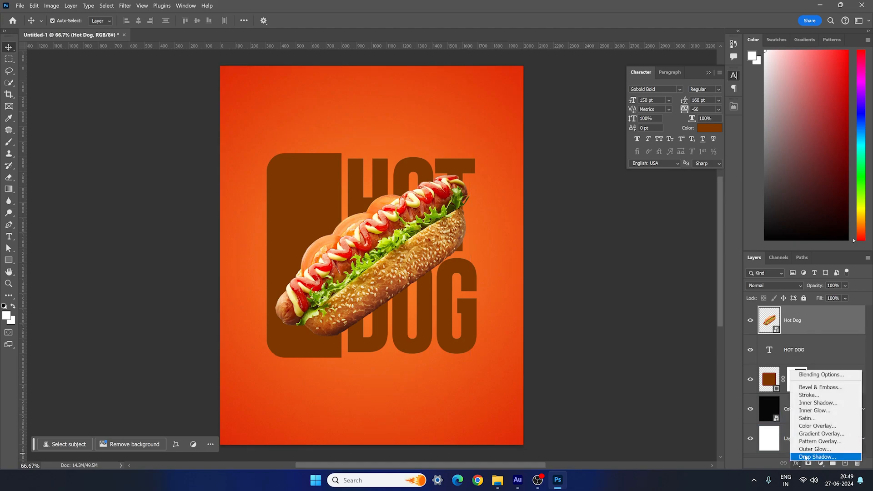
click(805, 457)
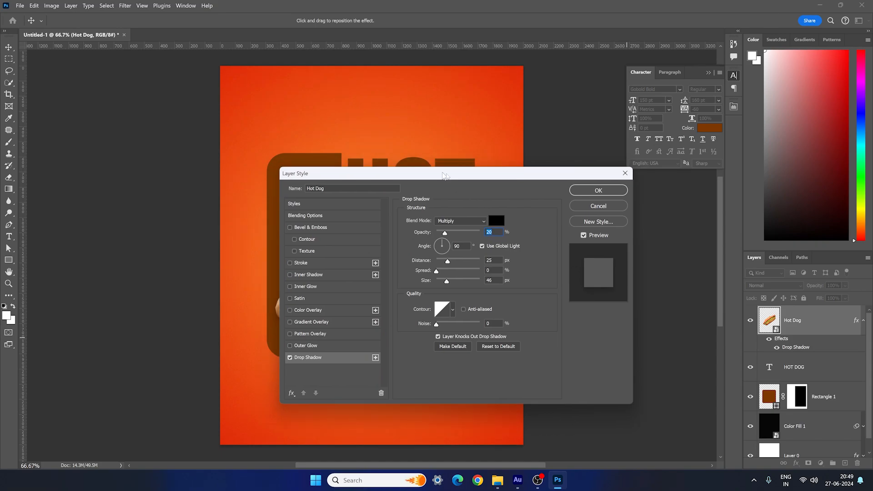
drag(444, 176, 603, 146)
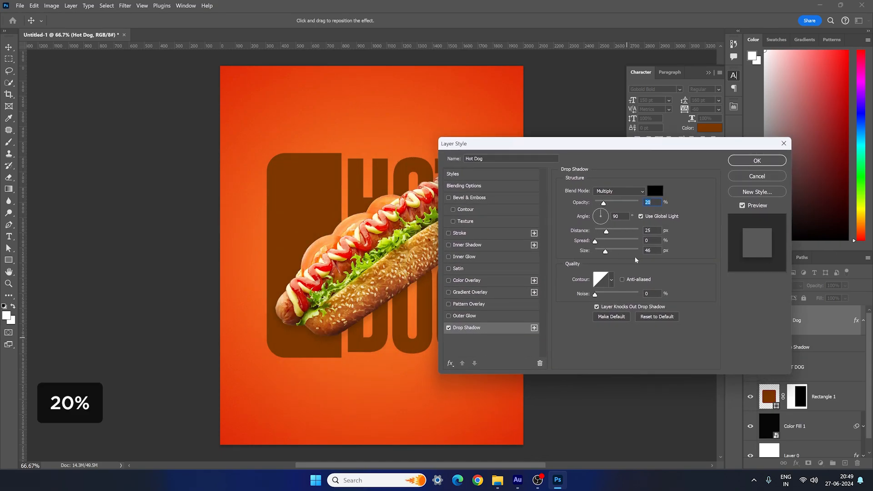
double_click(644, 251)
text(0)
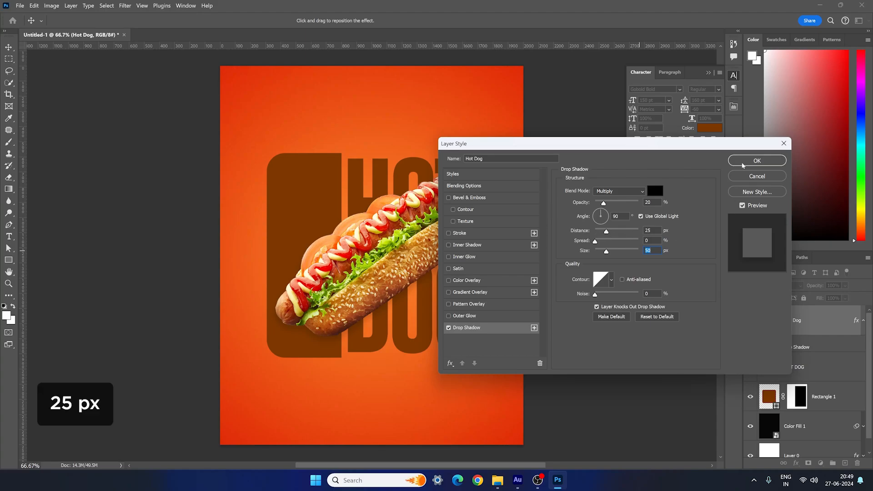
click(757, 160)
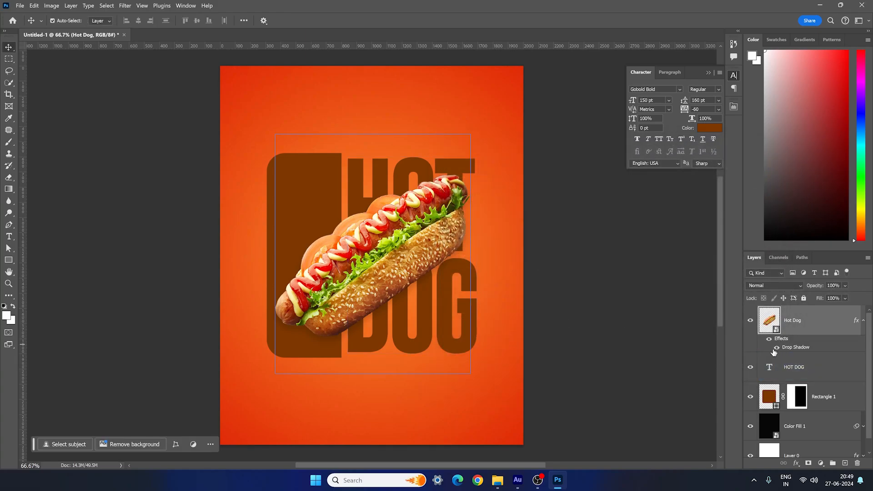
- Compare the hot dog with and without its drop shadow, leaving the shadow visible, and deselect all layers
click(776, 349)
click(777, 348)
click(776, 348)
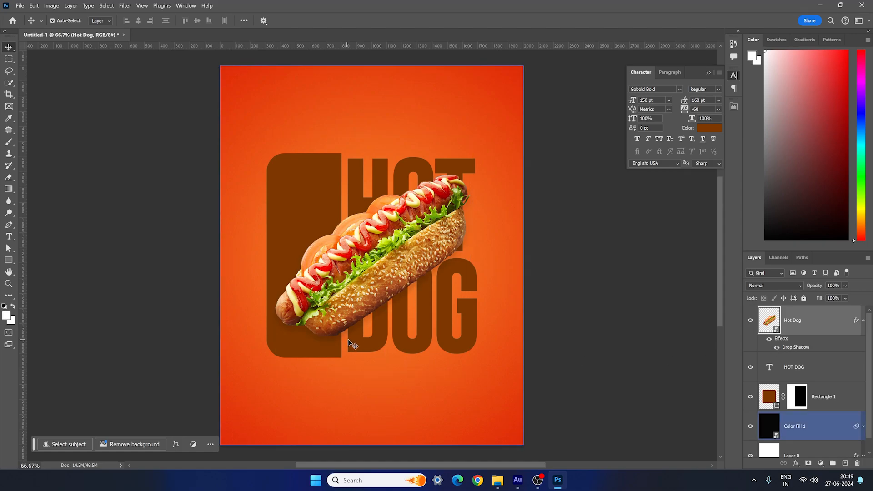
click(575, 305)
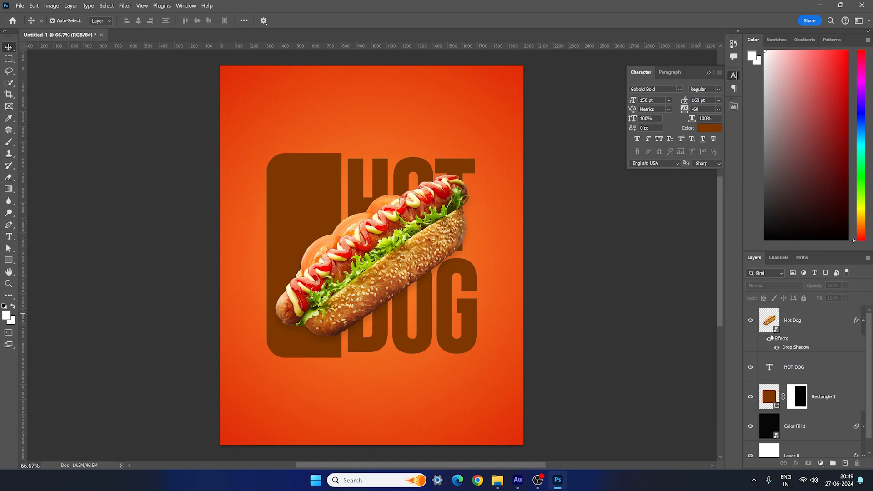
- Duplicate the HOT DOG text layer and place the copy above the Hot Dog image layer
click(809, 367)
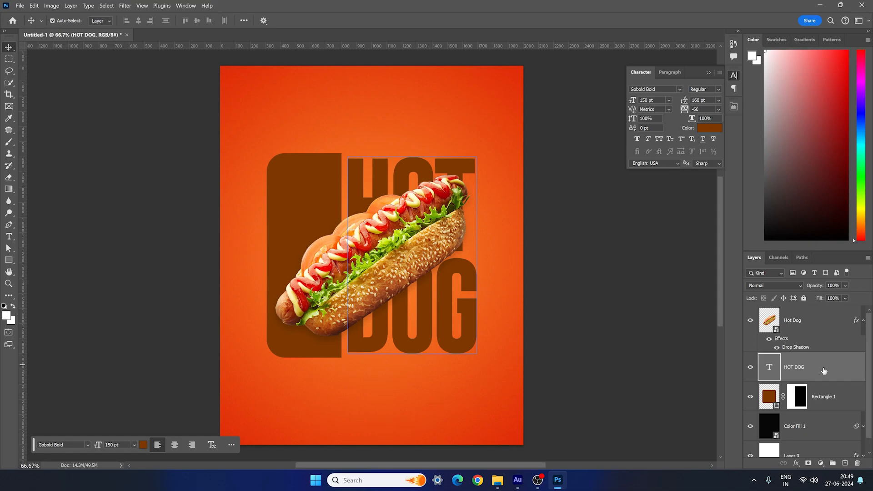
key(ctrl+j)
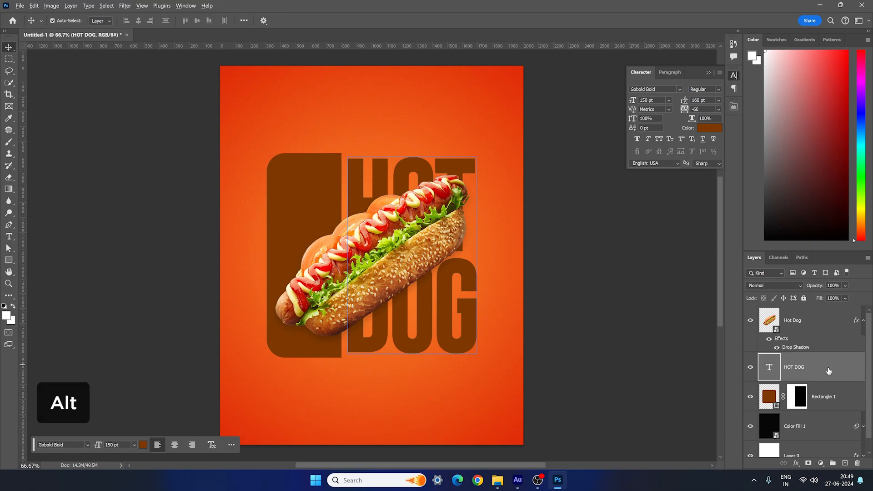
drag(825, 370, 823, 321)
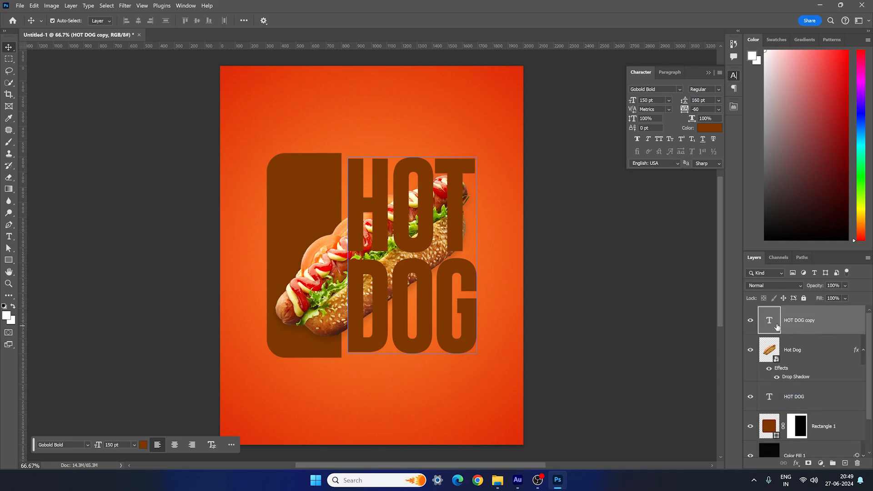
- Set the HOT DOG copy's fill opacity to 0% and give it a white 5 px inside stroke
double_click(830, 323)
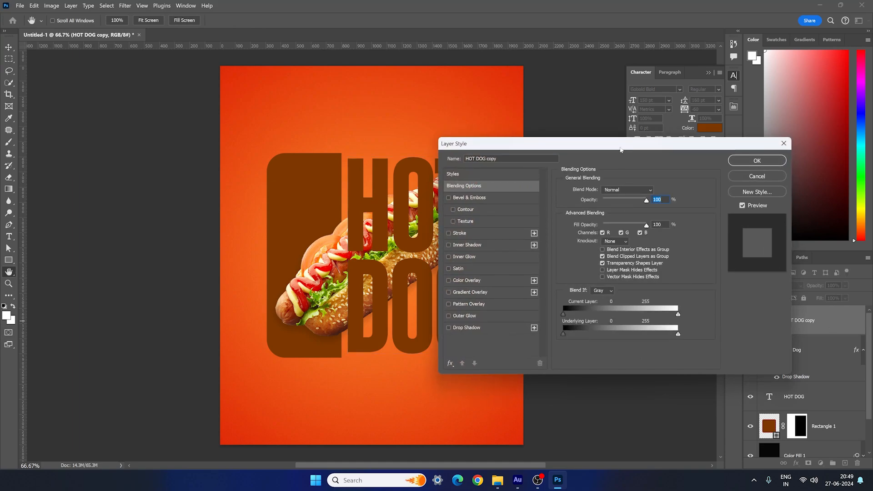
drag(620, 148, 617, 149)
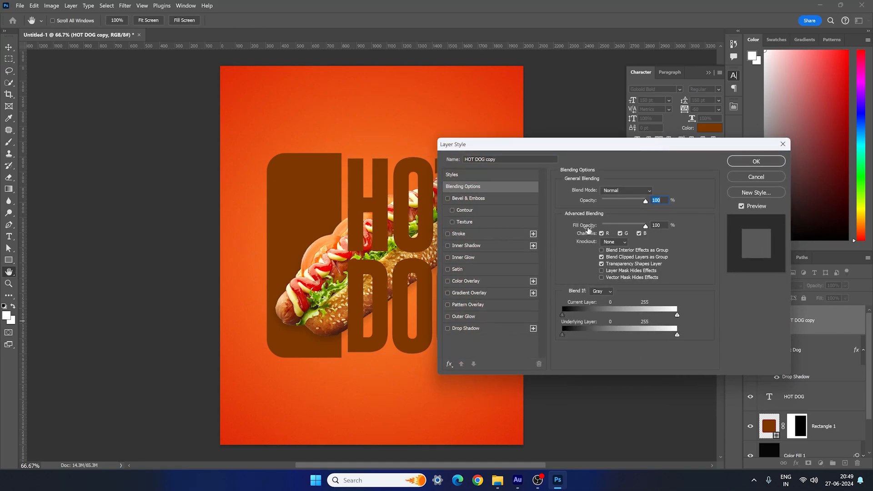
drag(646, 226, 602, 227)
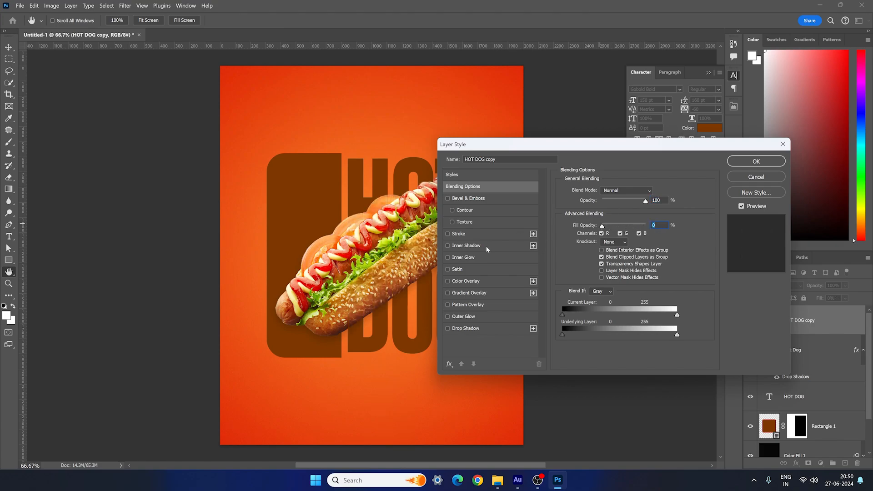
click(458, 234)
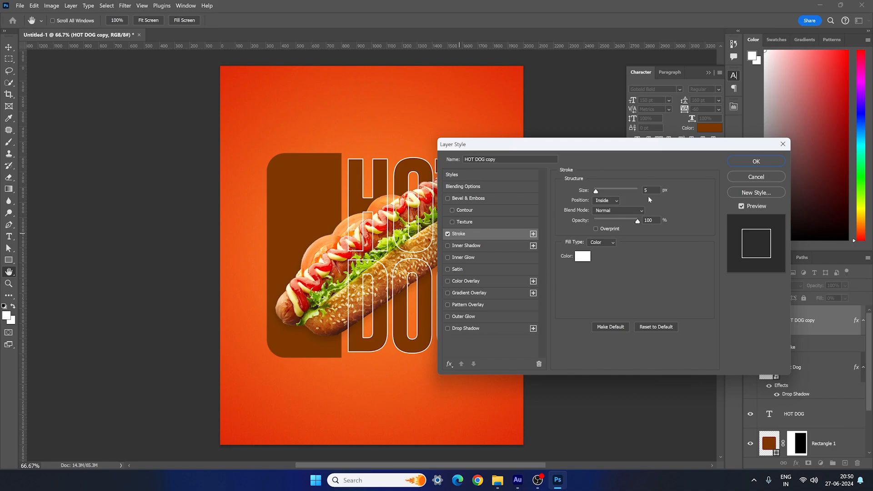
click(742, 166)
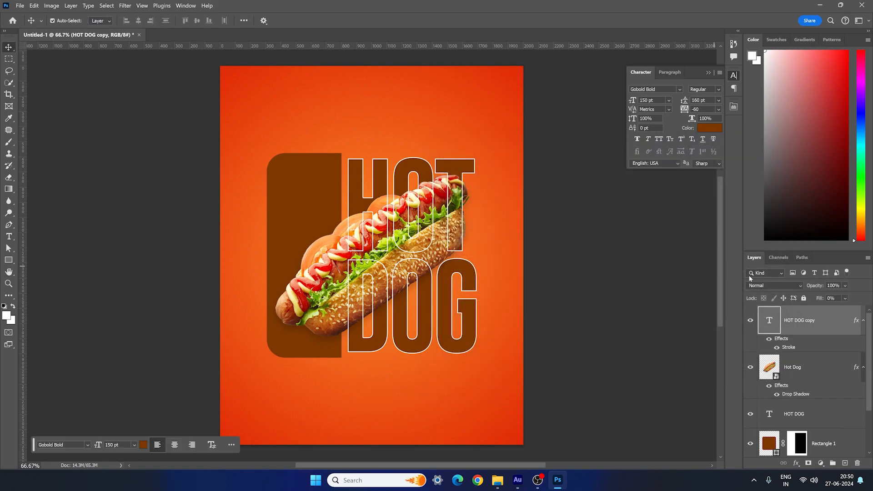
- Convert the HOT DOG copy layer to a smart object, set its blend mode to Overlay, and deselect all layers
right_click(824, 324)
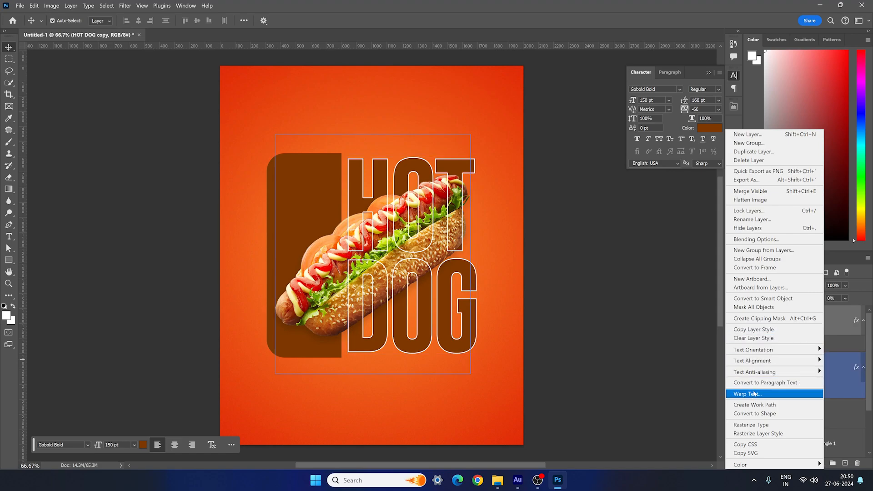
click(759, 300)
click(772, 286)
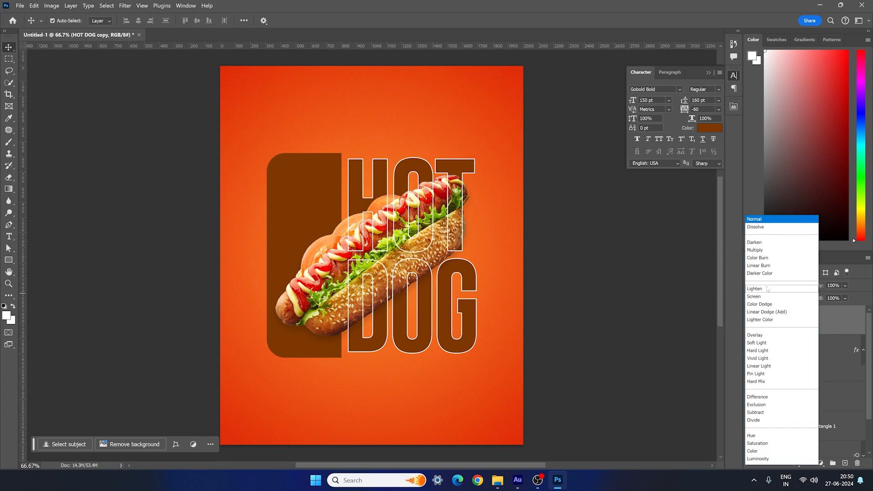
click(763, 335)
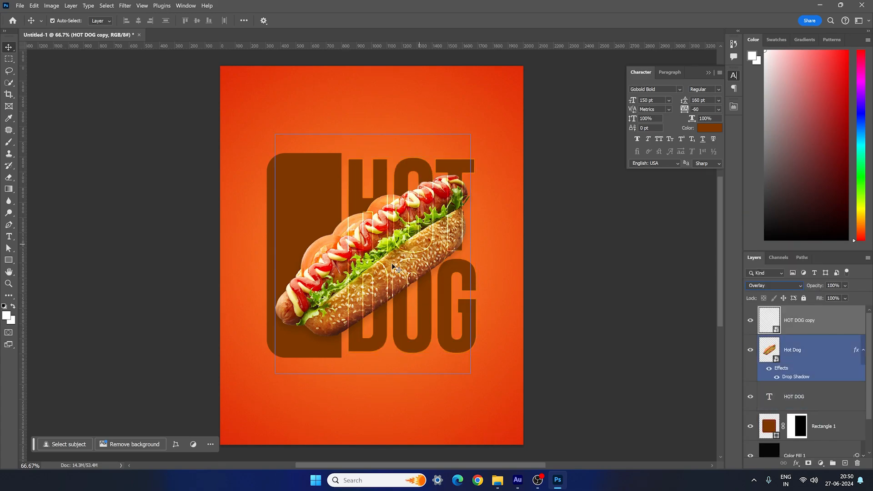
click(619, 319)
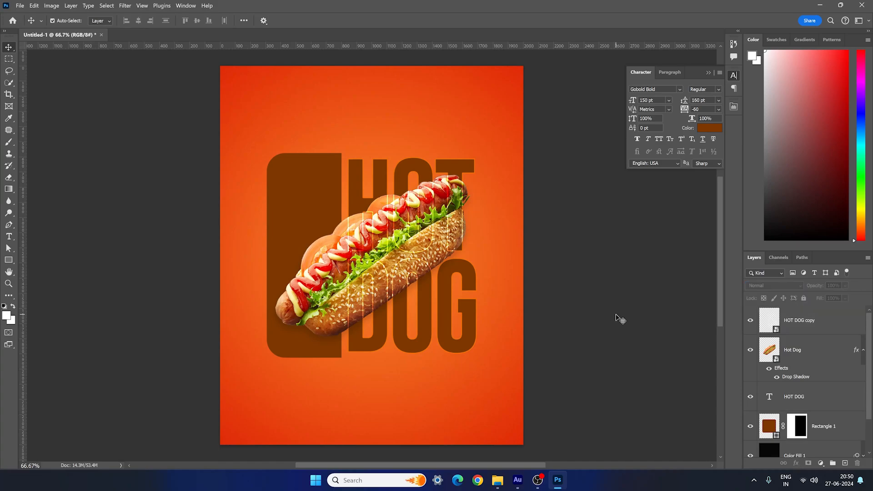
- Add a new two-line HOT DOG text in the upper-right area of the poster
click(9, 237)
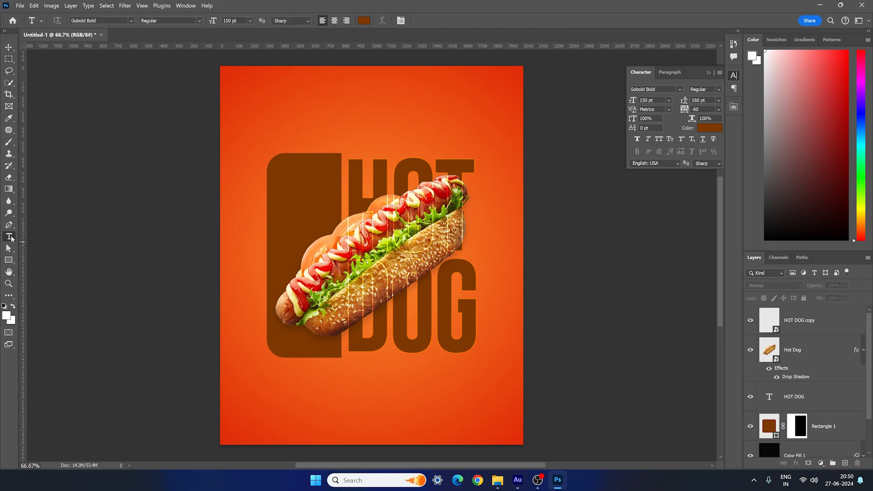
click(424, 114)
text(HOT)
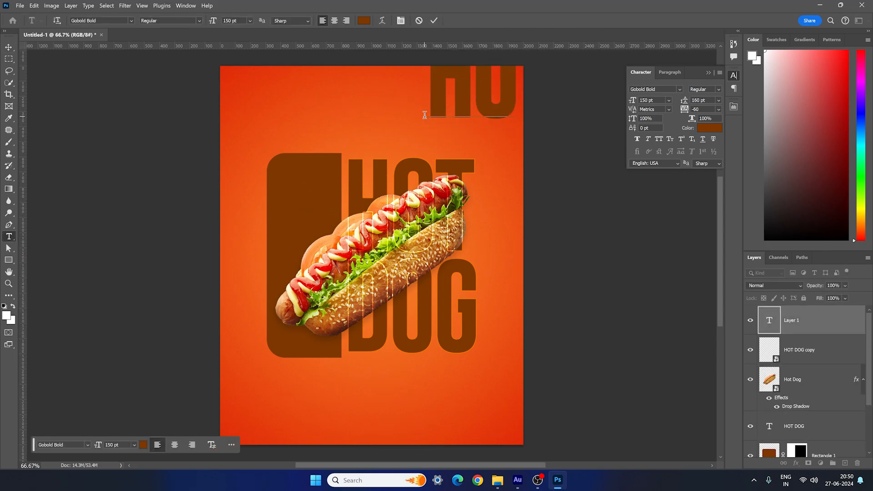
key(Return)
text(DO)
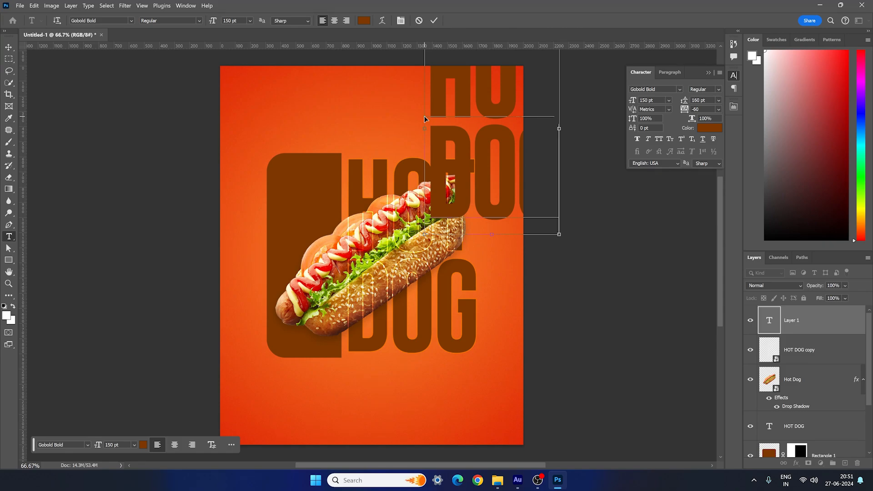
- Set all of the new HOT DOG text to the Bebas Neue Pro font in Bold
key(ctrl+a)
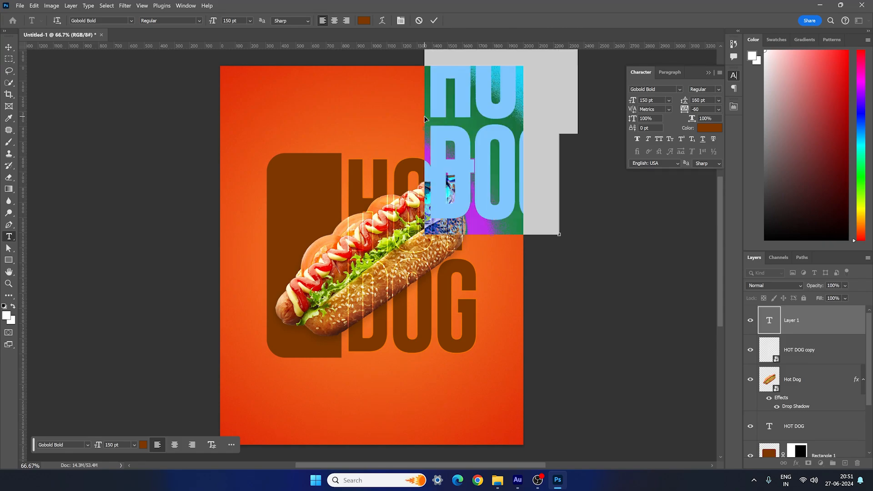
click(679, 90)
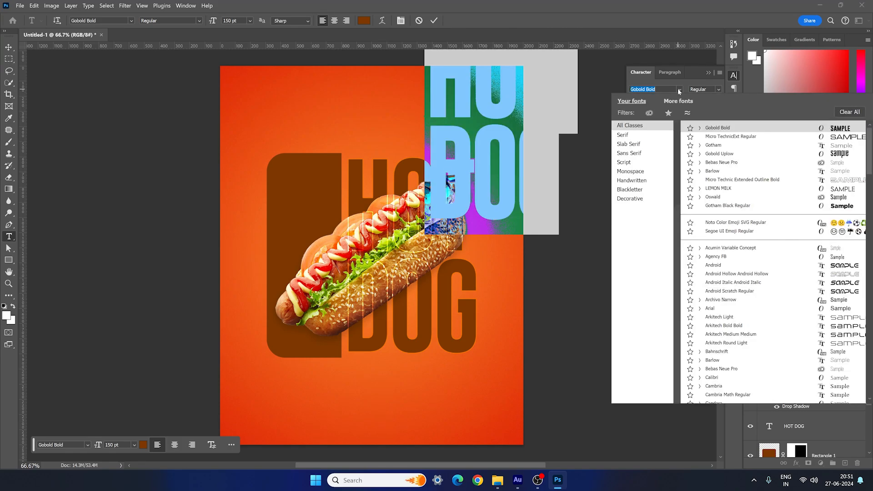
click(727, 162)
click(703, 90)
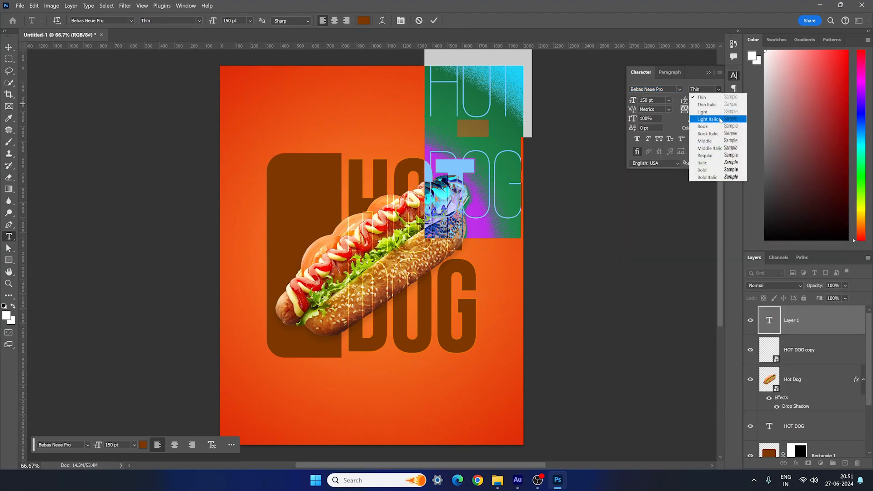
click(708, 170)
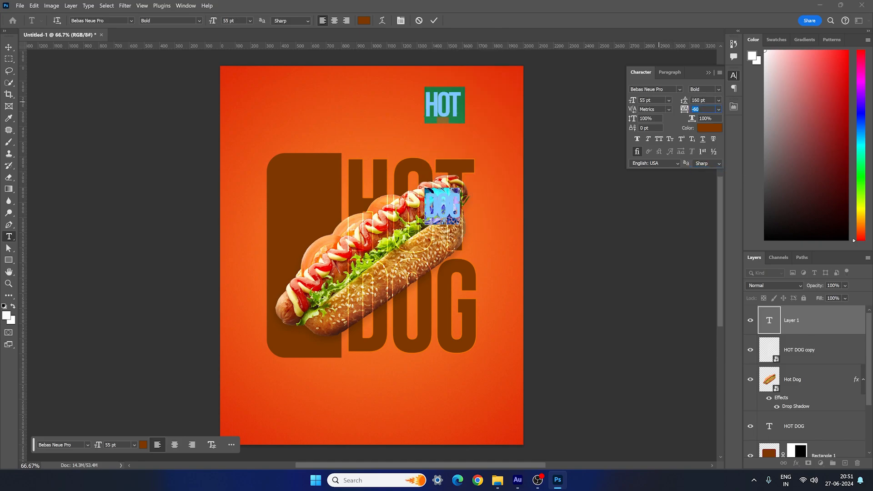
- Set the new HOT DOG text to 55 pt size, -50 tracking and 45 pt leading
click(632, 100)
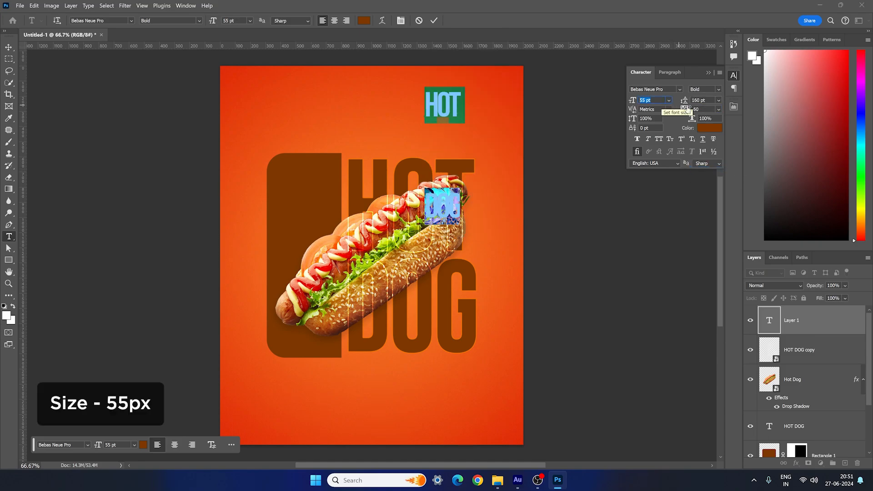
click(682, 110)
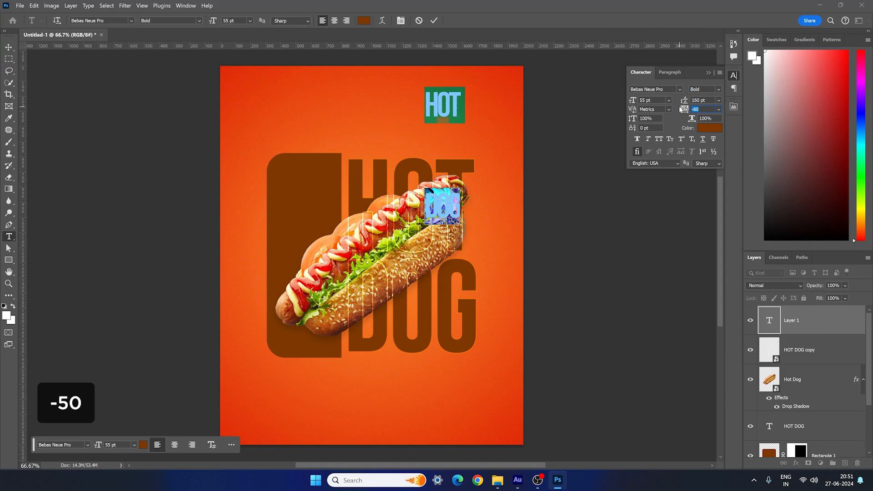
key(Return)
click(696, 100)
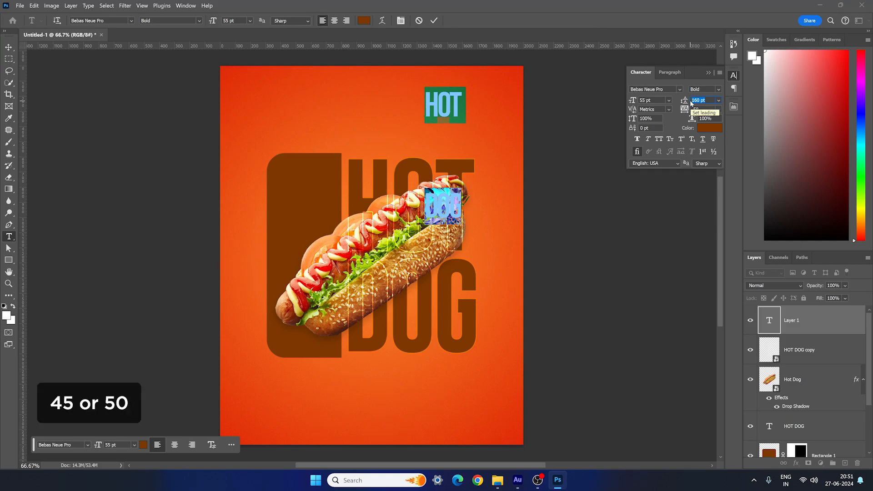
text(45)
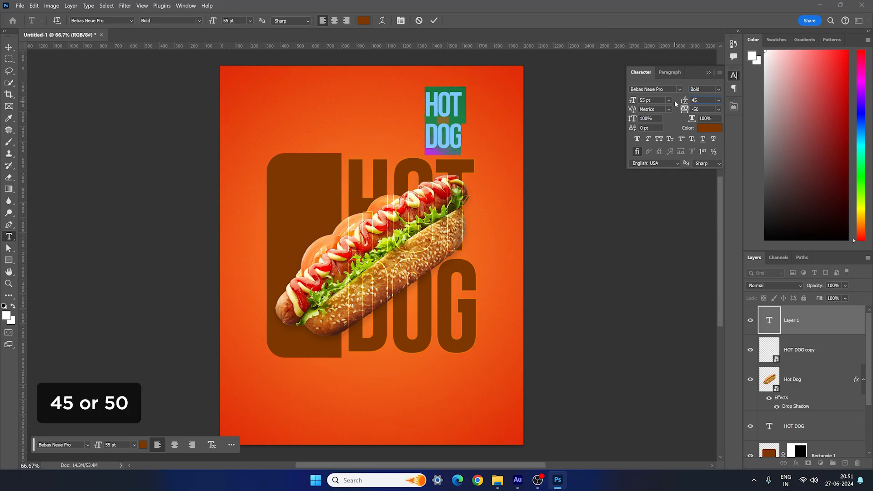
key(Return)
- Change the new HOT DOG text's style to Regular and its color to white (ffffff)
click(705, 90)
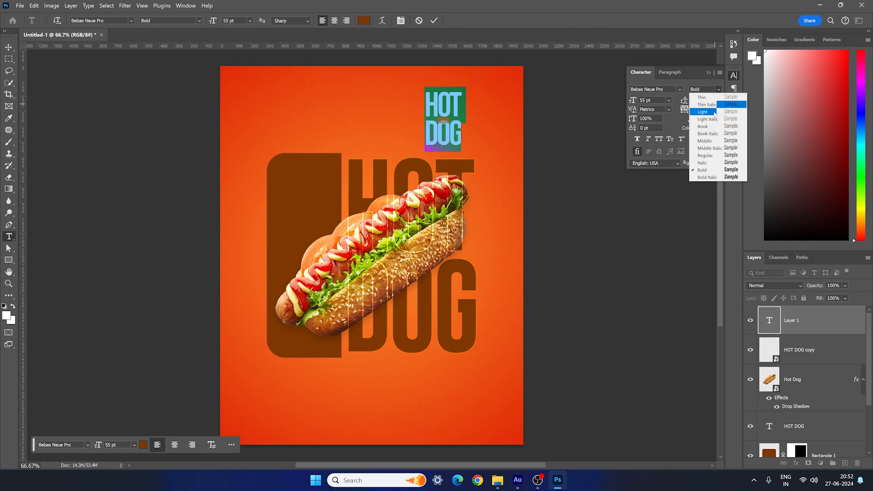
click(704, 156)
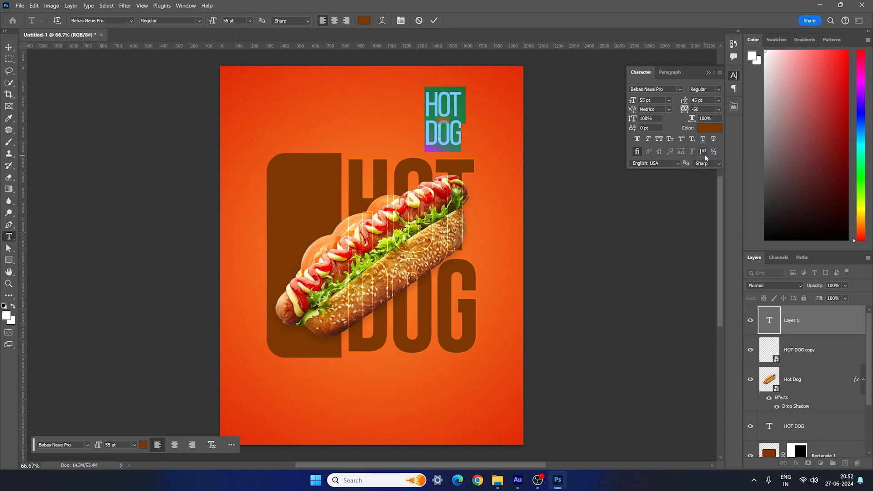
click(704, 130)
drag(371, 329, 306, 290)
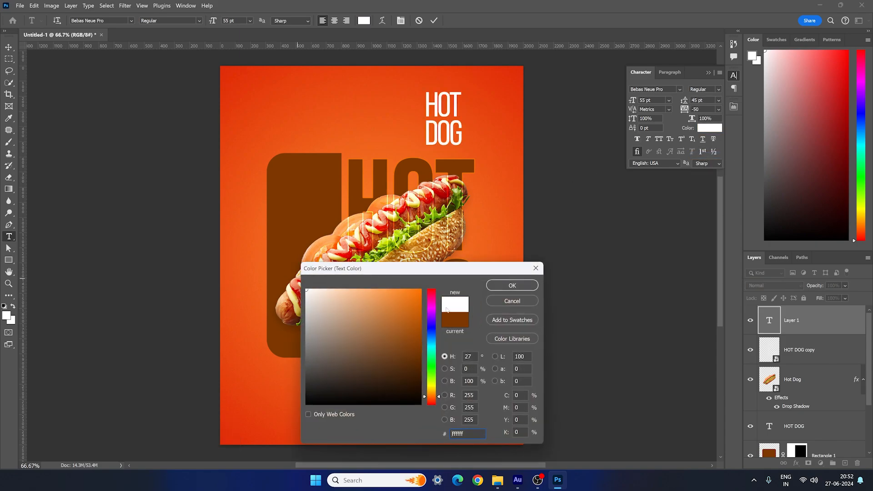
click(512, 285)
- Move the small white HOT DOG text into the upper part of the brown shape
click(8, 47)
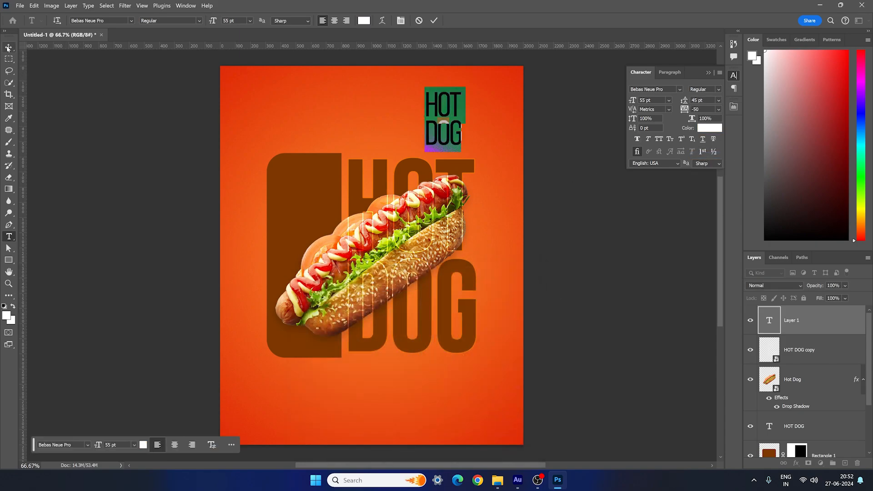
drag(446, 111, 300, 187)
click(300, 243)
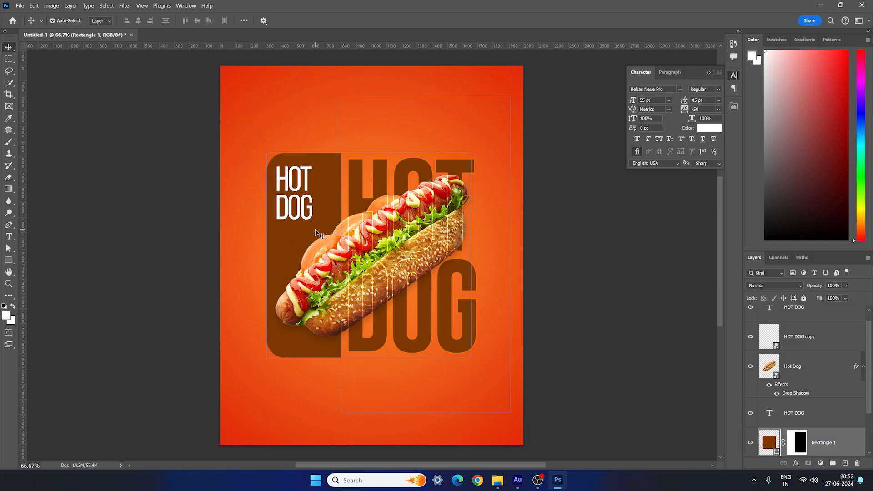
- Add the white text "Starting @ $5" in 20 pt Bold with -25 tracking and place it below the small HOT DOG text
key(t)
click(380, 136)
text(Starting @)
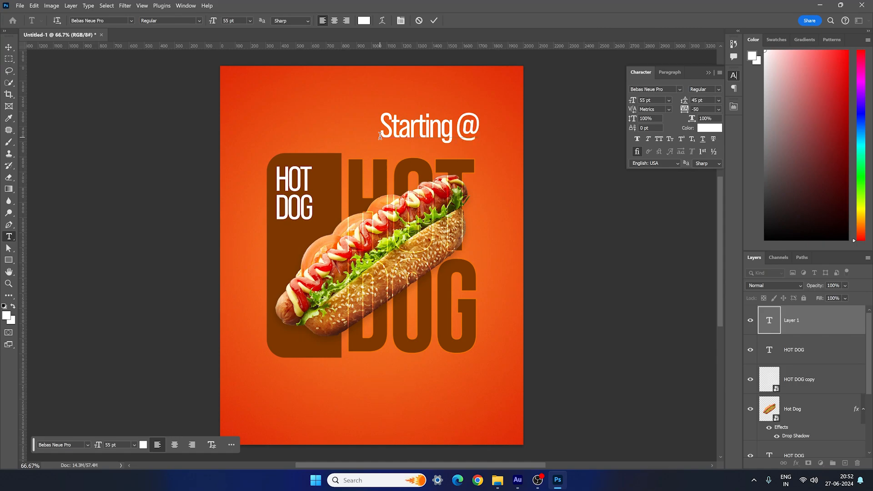
text( $5)
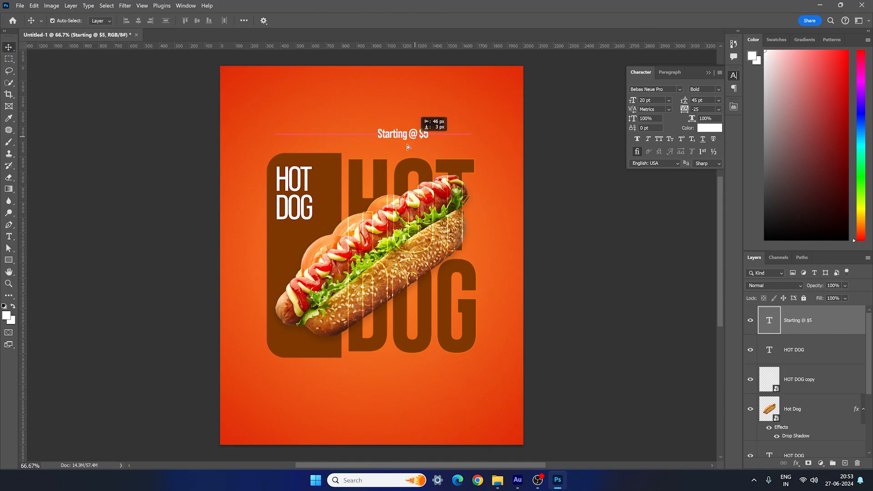
drag(417, 132, 317, 235)
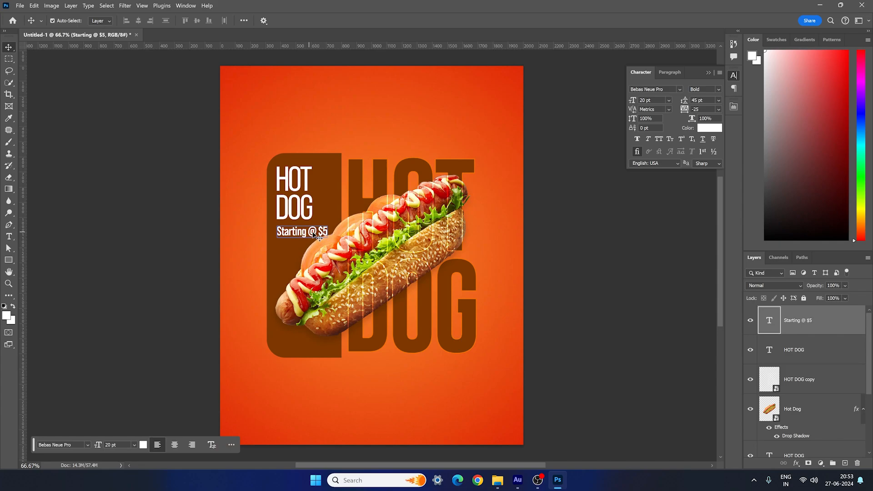
- Change the price line's style to Regular and its wording to "Starting at $5"
double_click(318, 235)
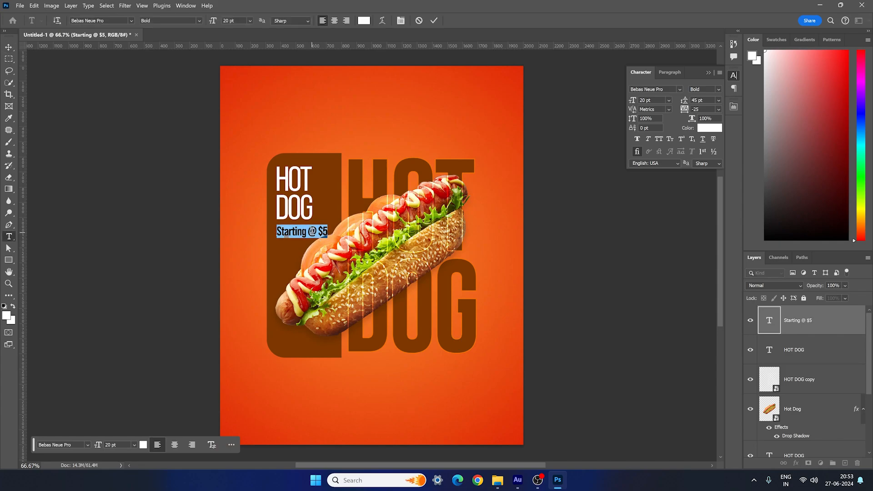
click(720, 93)
click(699, 157)
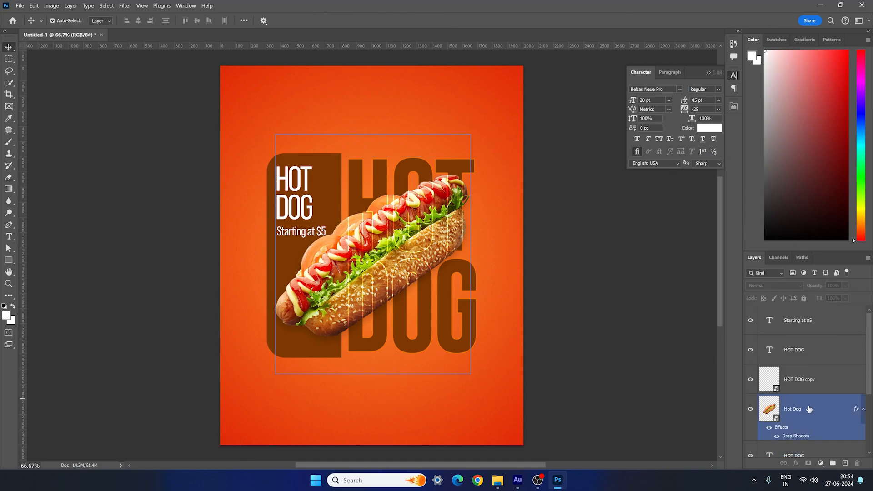
- Scale the Hot Dog image down to about 38.77% around its center
click(815, 409)
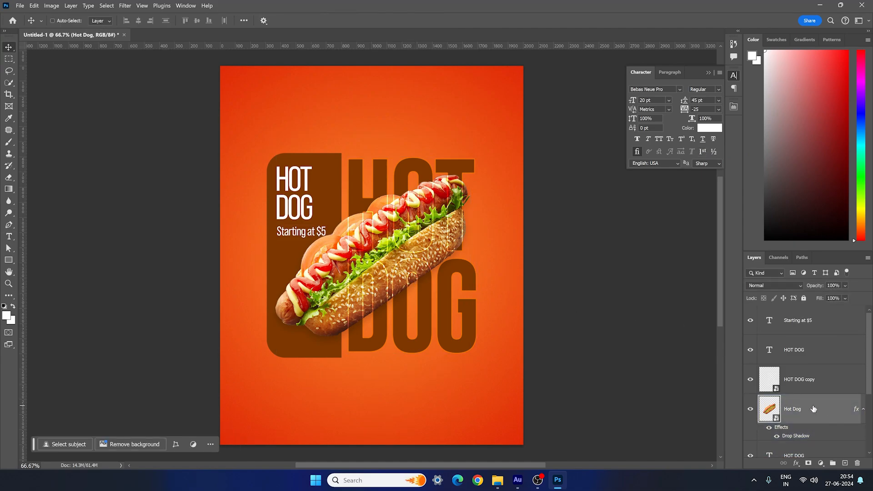
key(ctrl+t)
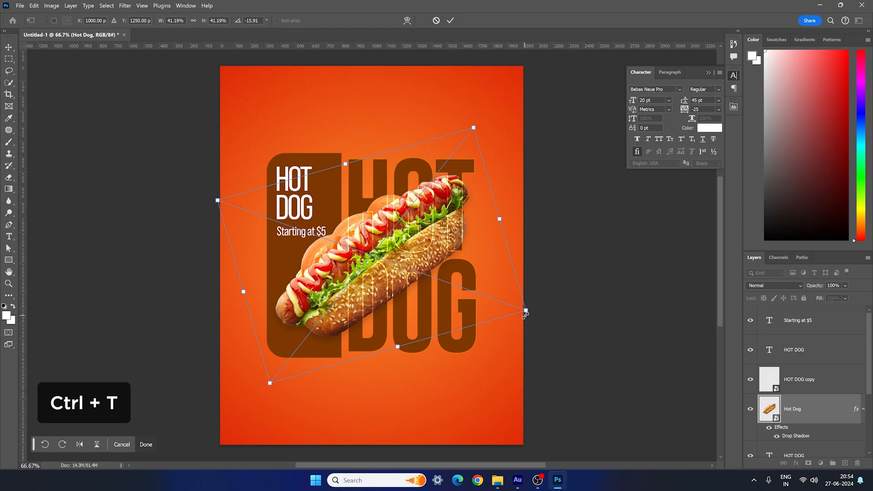
drag(526, 311, 520, 313)
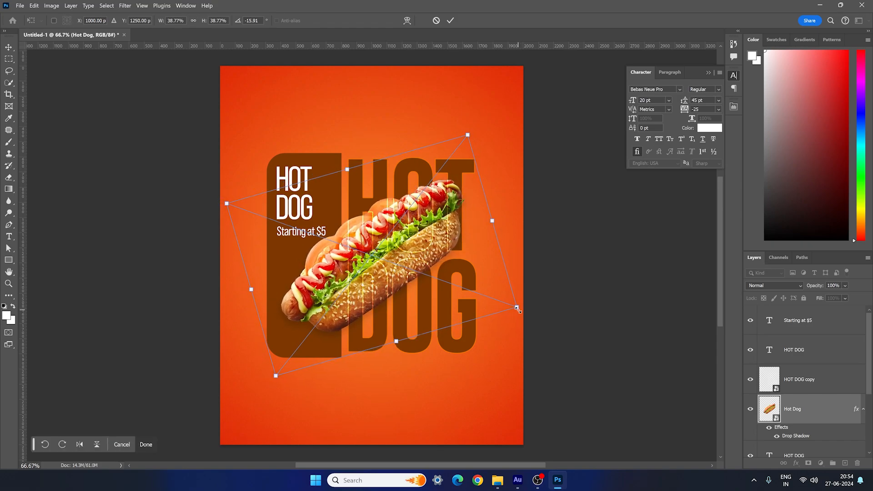
key(Return)
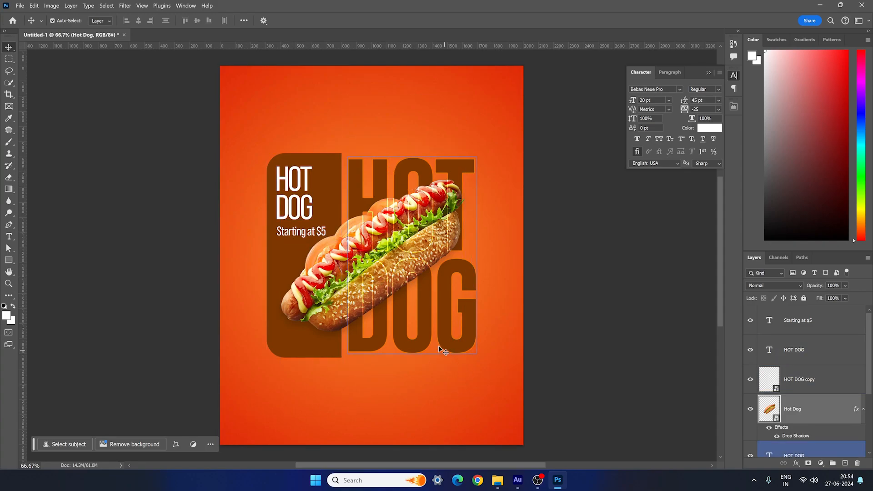
- Place the Discount-icon from the Assets folder, scaled down to a small badge over the brown shape's lower-right corner
click(497, 480)
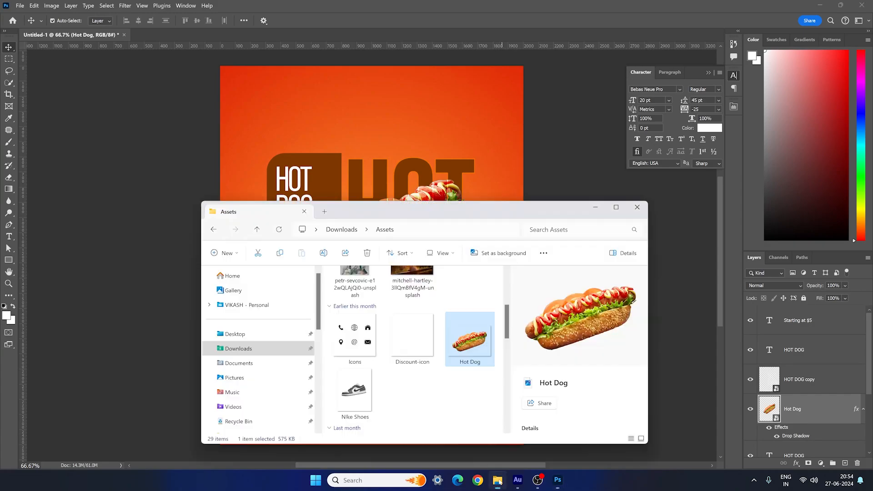
drag(412, 339, 382, 145)
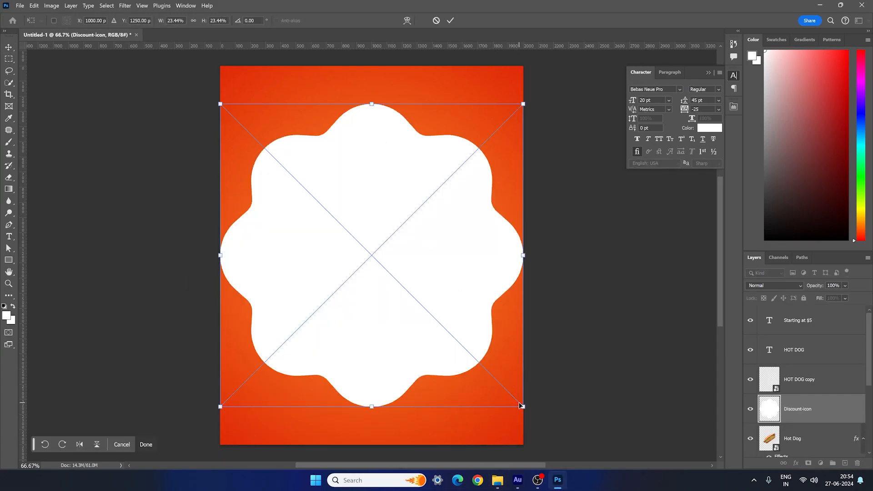
drag(524, 405, 362, 372)
key(Return)
- Duplicate the small white HOT DOG text and place the copy over the discount badge
click(309, 188)
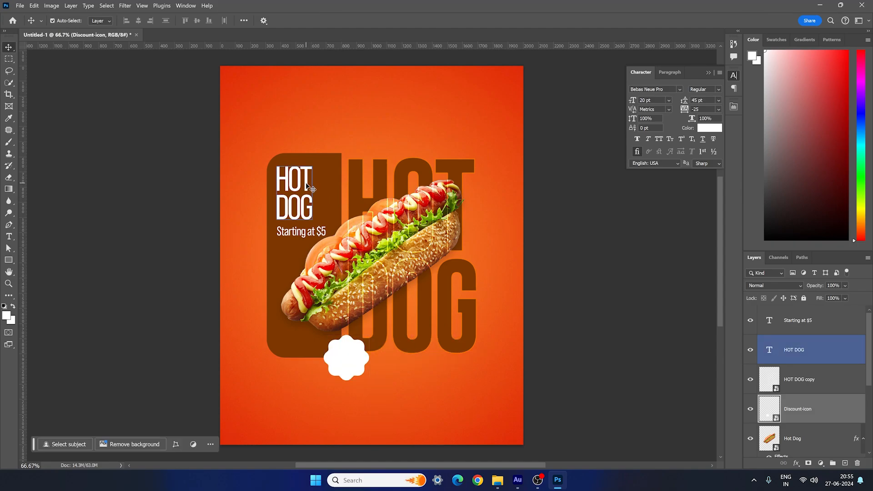
key(alt)
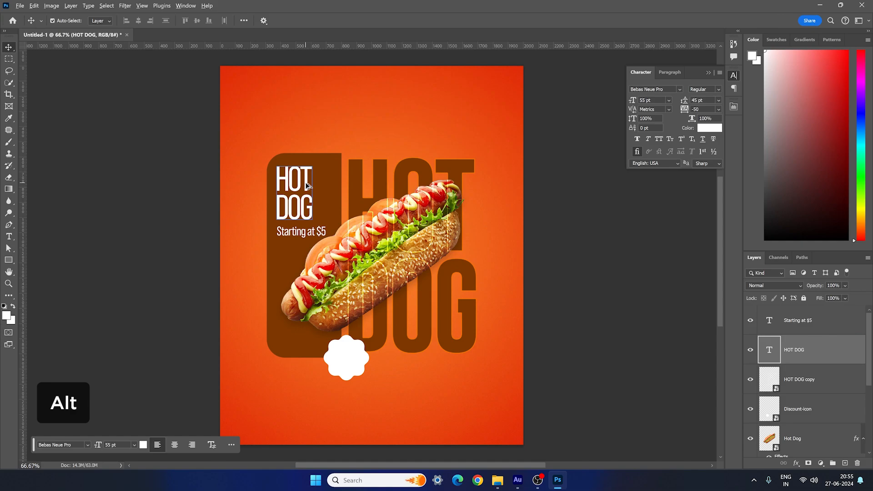
drag(307, 186, 373, 373)
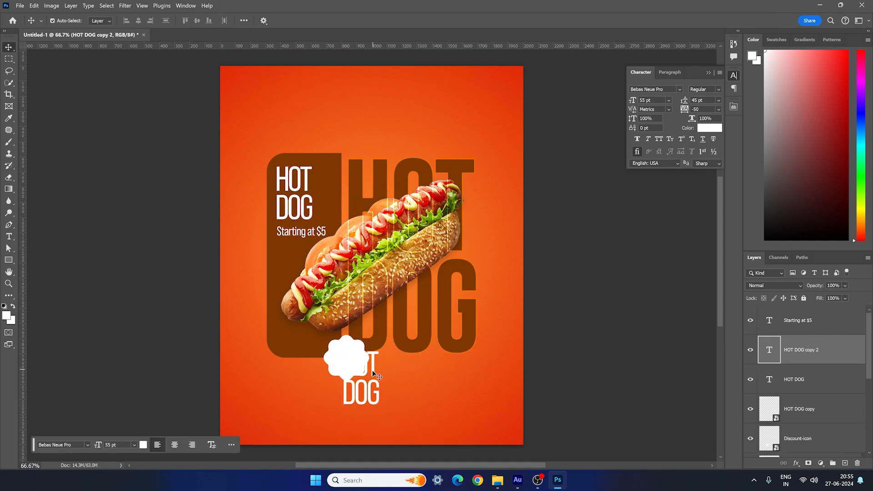
- Recolor the copied HOT DOG text with the brown sampled from the rounded shape
double_click(374, 374)
click(704, 127)
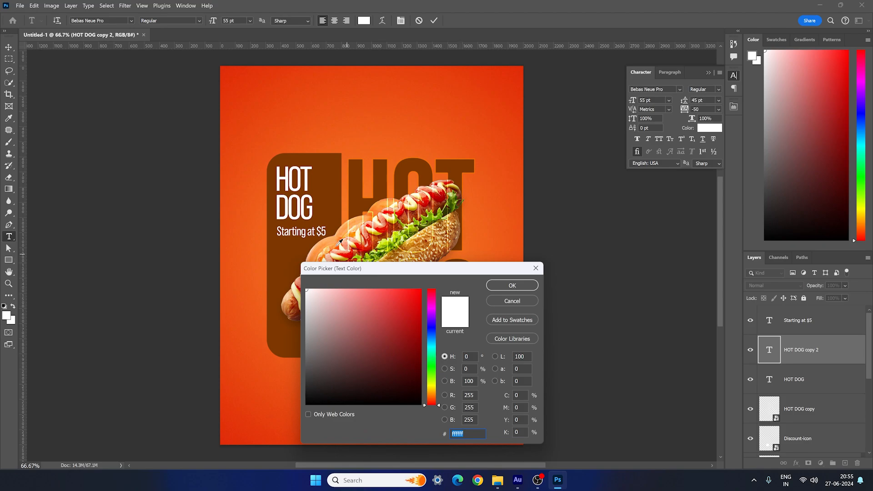
click(285, 253)
click(512, 285)
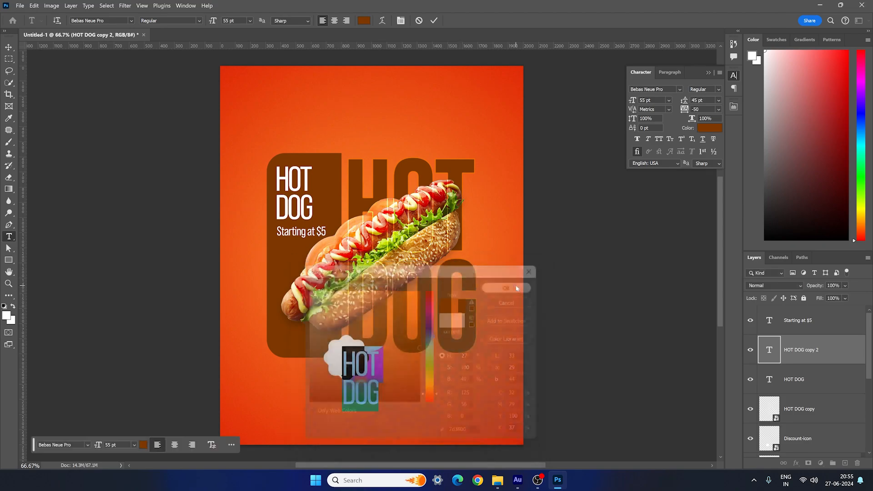
- Set the copied HOT DOG text's size to 25 pt and replace its wording with 50% OFF on two lines
click(632, 101)
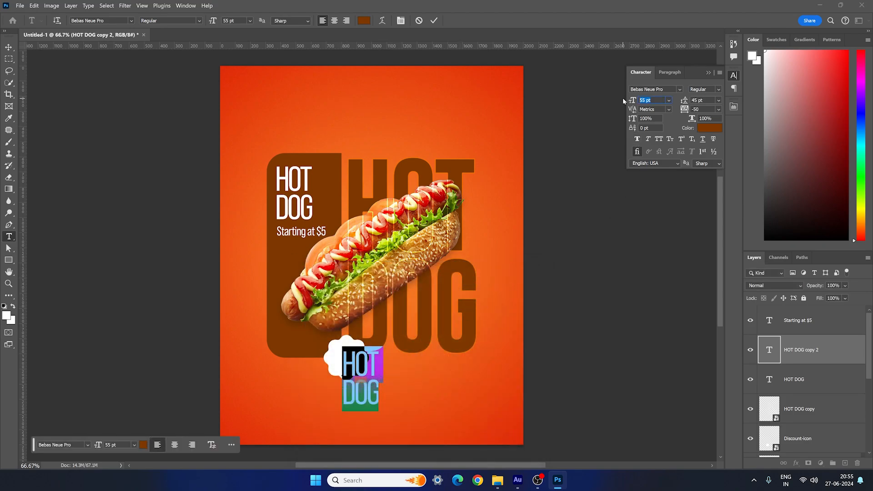
key(Return)
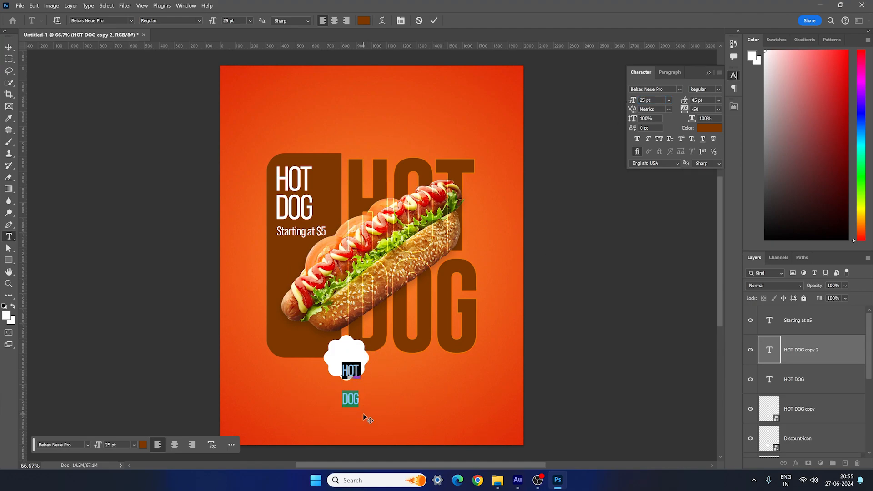
text(50%)
key(Return)
text(OFF)
key(ctrl+a)
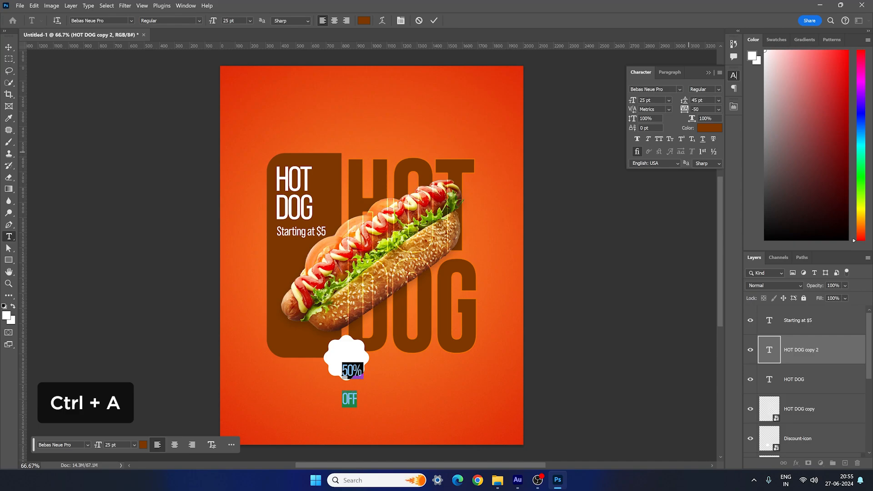
- Format the 50% OFF text with 20 pt leading, Bold style and 0 tracking
drag(714, 100, 667, 99)
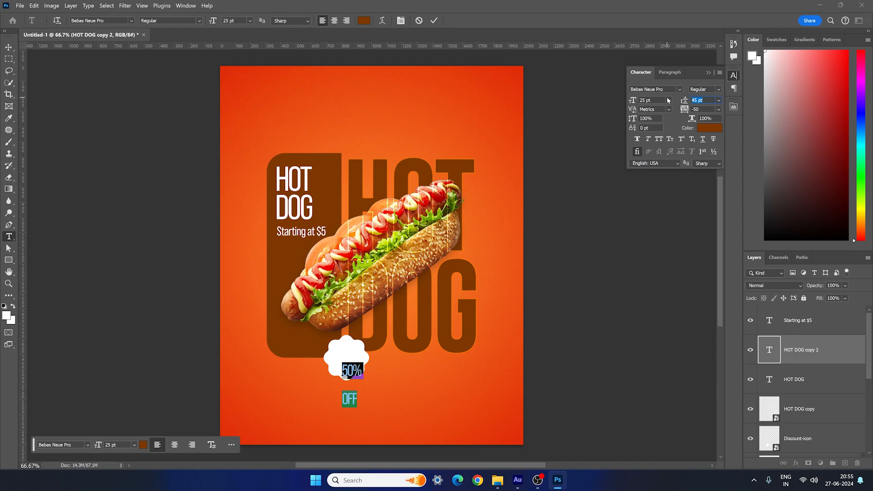
text(20)
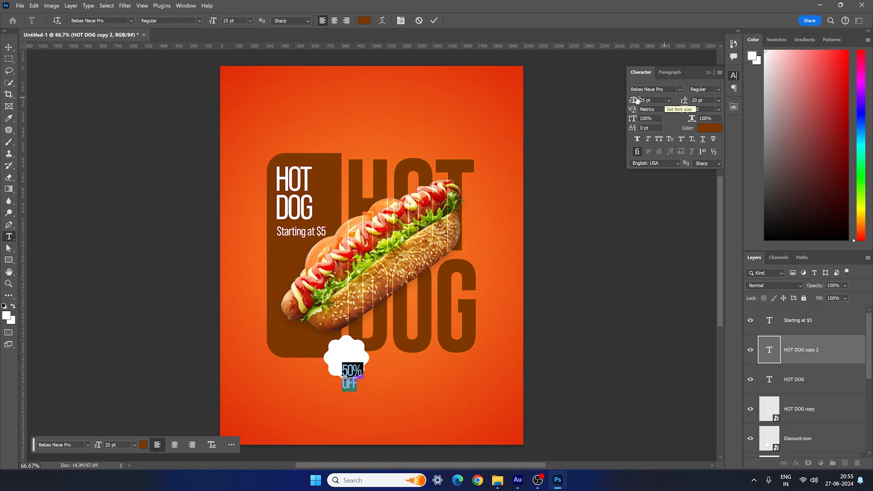
key(Return)
click(704, 89)
click(703, 169)
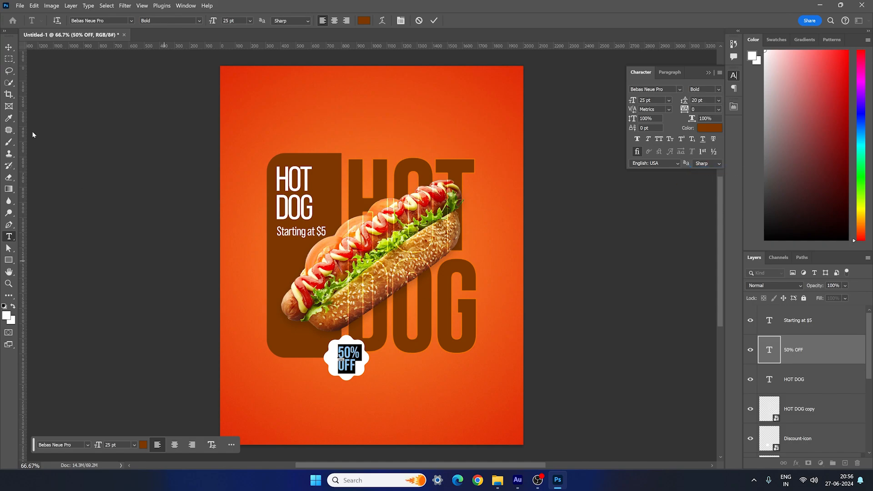
- Center the 50% OFF text on the white discount badge
click(9, 46)
drag(348, 367, 352, 369)
drag(351, 360, 350, 359)
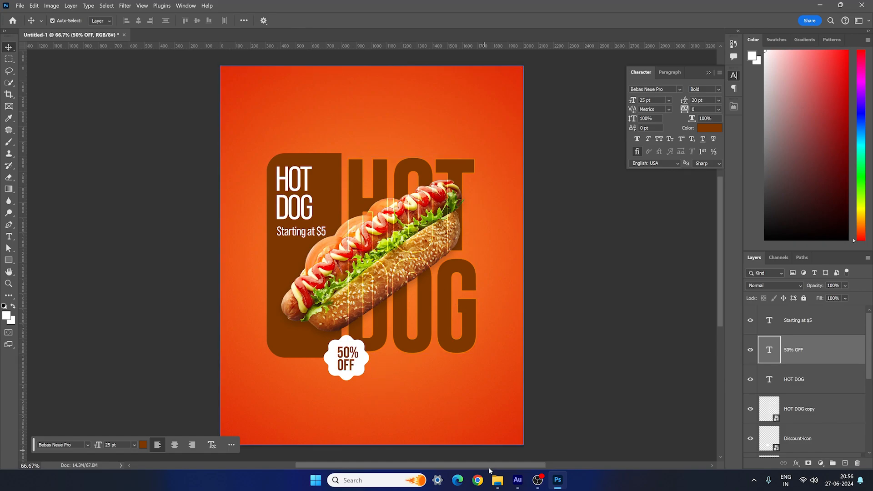
- Place the Icons image from the Assets folder, scaled down into the poster's upper-right corner
click(497, 480)
drag(355, 339, 385, 146)
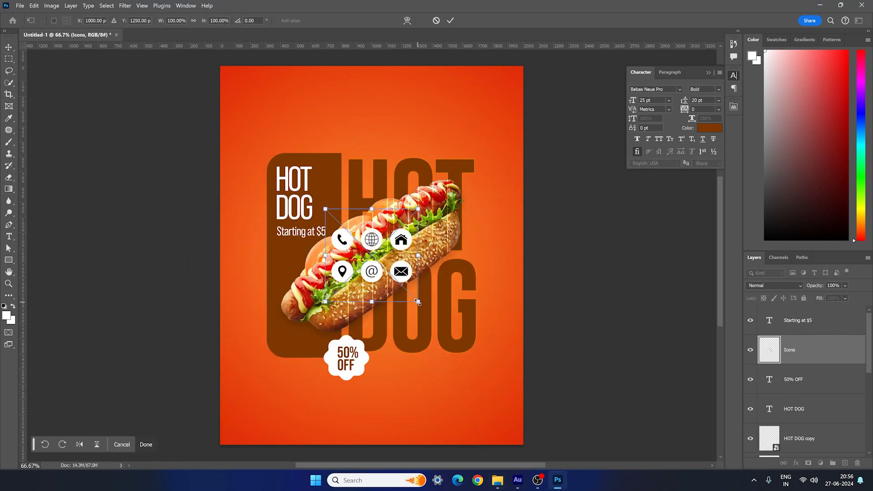
drag(417, 301, 512, 100)
key(Return)
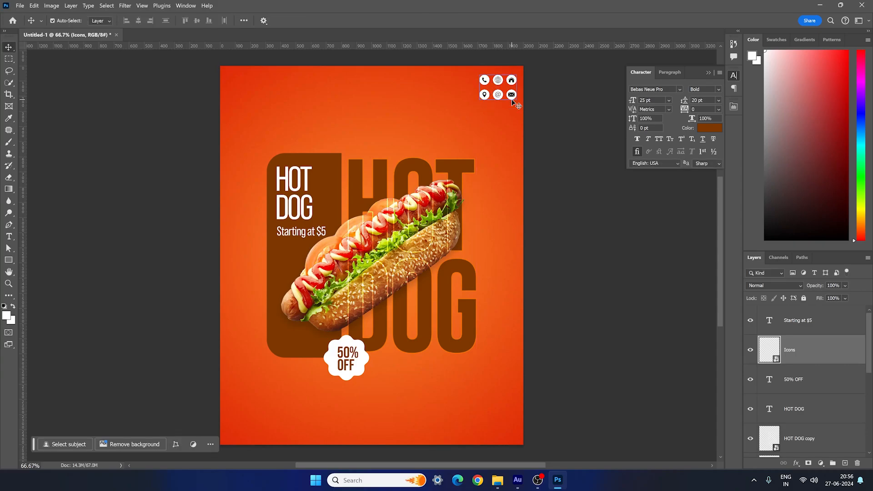
click(439, 333)
click(452, 353)
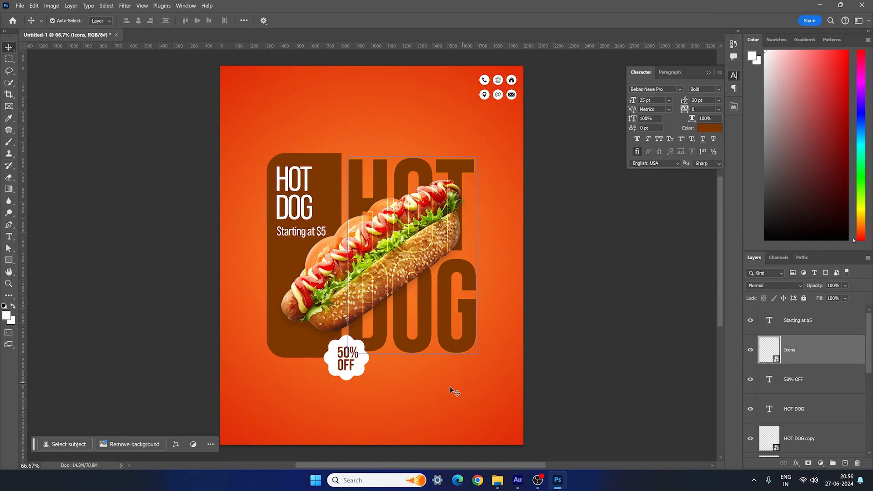
- Place the white hot dog logo from the Assets folder, scaled to 11.57%, in the poster's upper-left corner
mouse_move(497, 478)
click(499, 437)
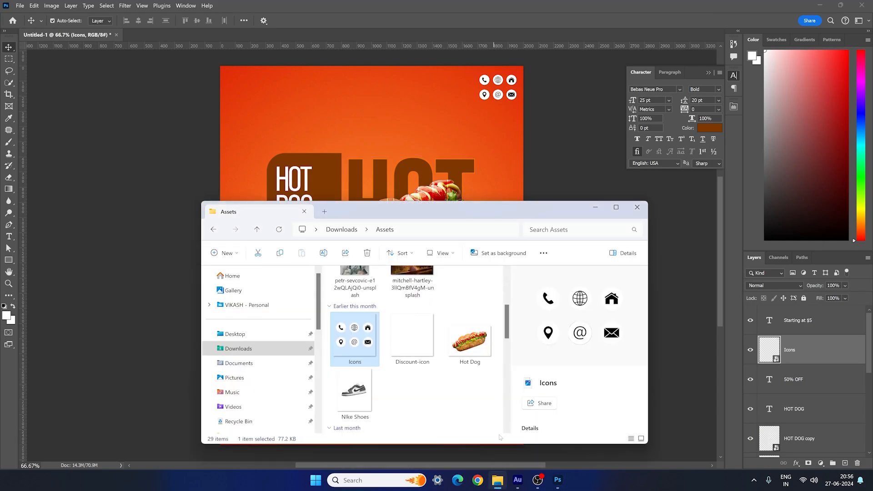
scroll(463, 388, up, 3)
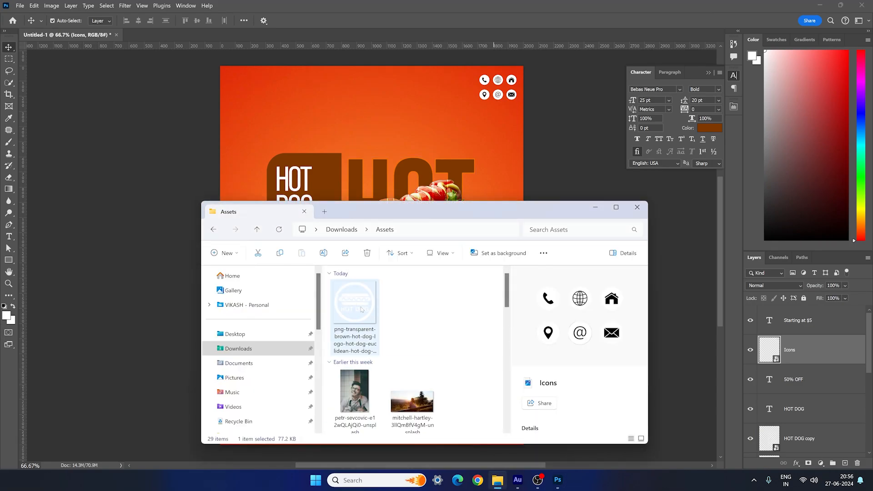
drag(361, 309, 353, 127)
drag(503, 389, 248, 88)
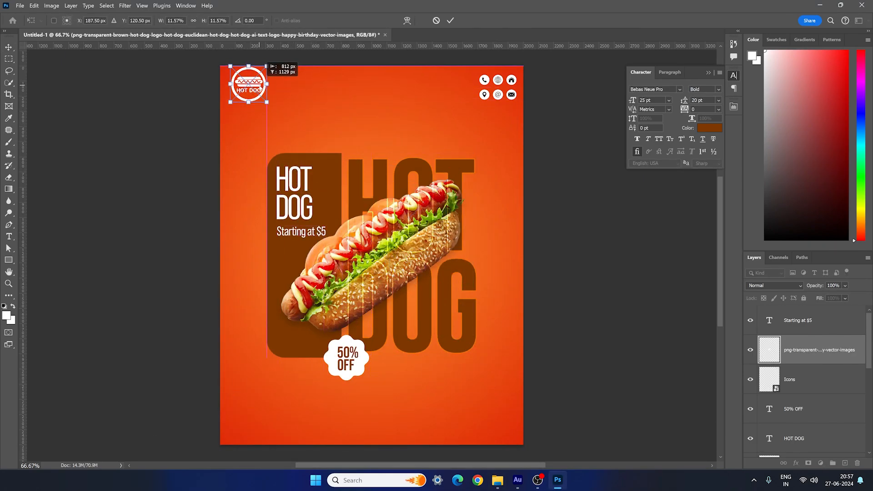
key(Return)
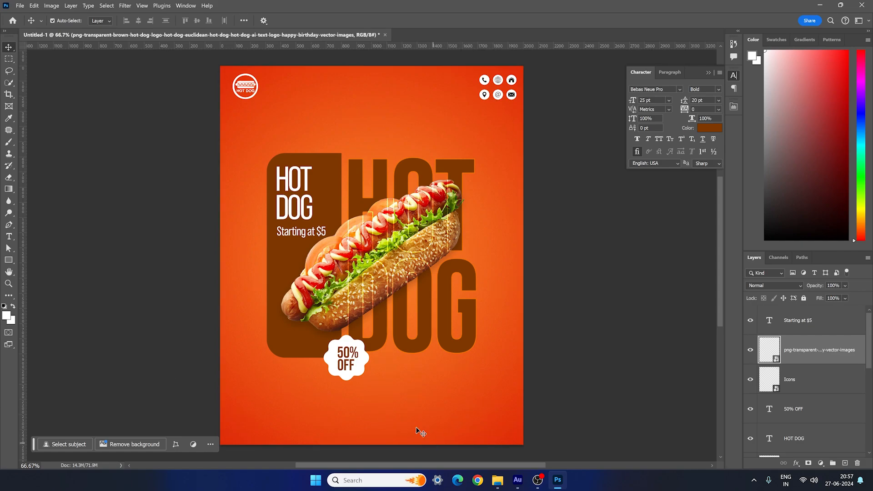
- Place the Call icon from the Assets folder, scaled down to a small circle near the poster's lower-right corner
click(497, 480)
scroll(473, 364, down, 3)
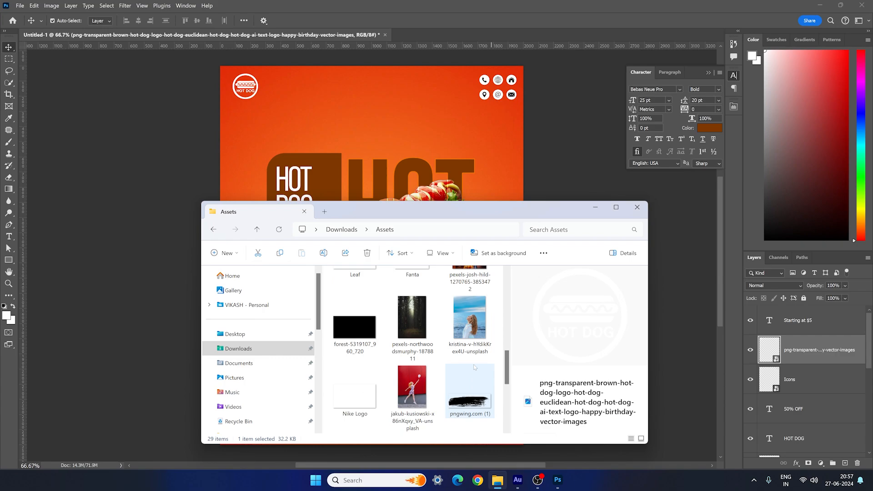
scroll(363, 400, down, 3)
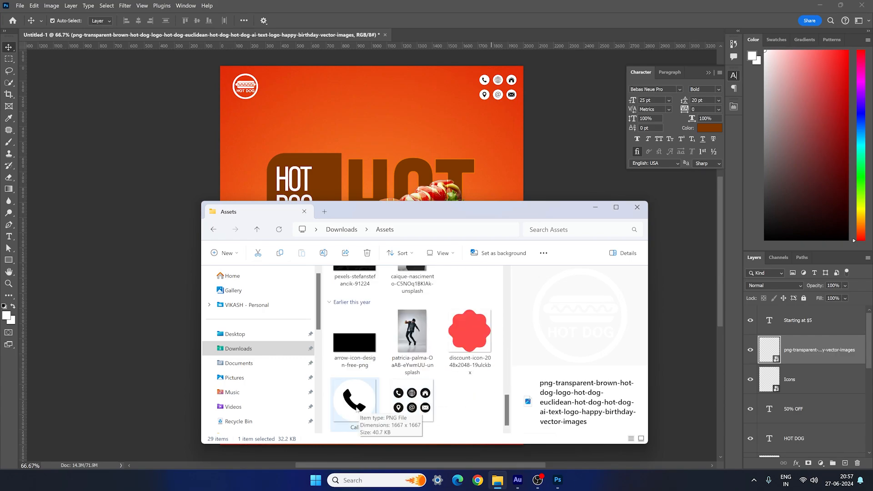
drag(358, 406, 388, 146)
drag(497, 382, 445, 431)
key(Return)
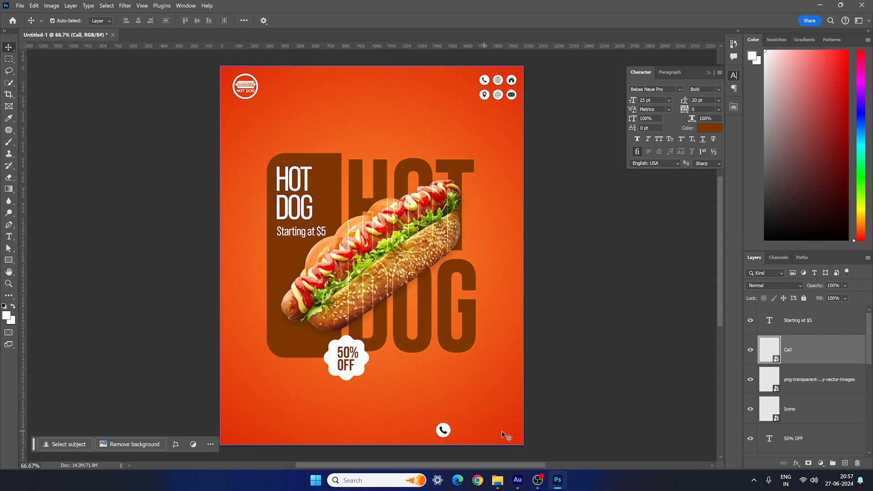
- Add a text line with the contact phone number beside the Call icon
click(9, 236)
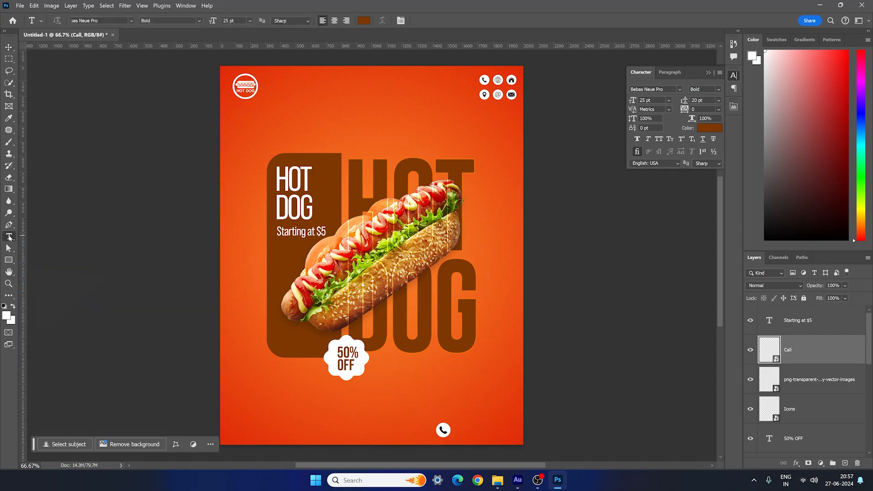
click(468, 431)
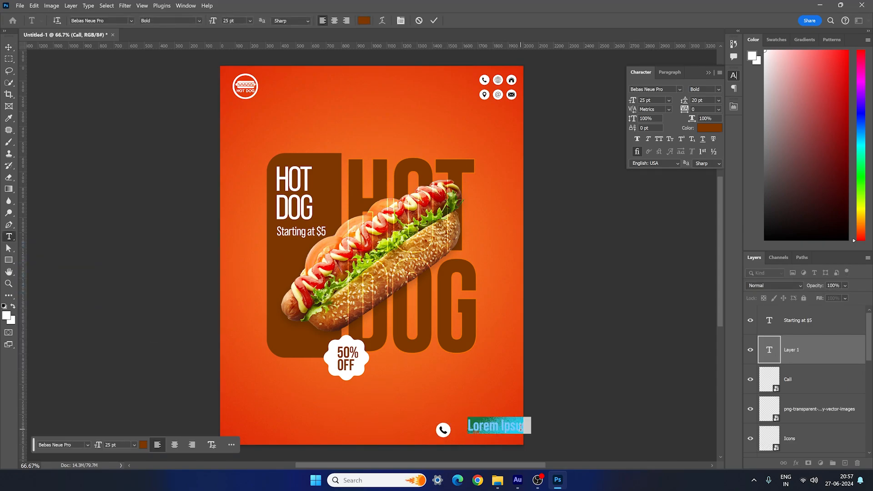
text(+91055055)
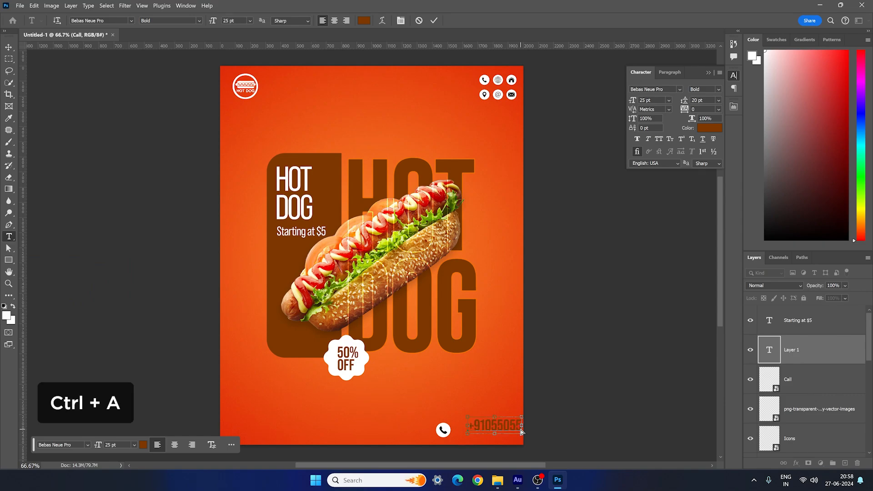
- Format the phone number text in white at 15 pt with 50 tracking
key(ctrl+a)
click(703, 130)
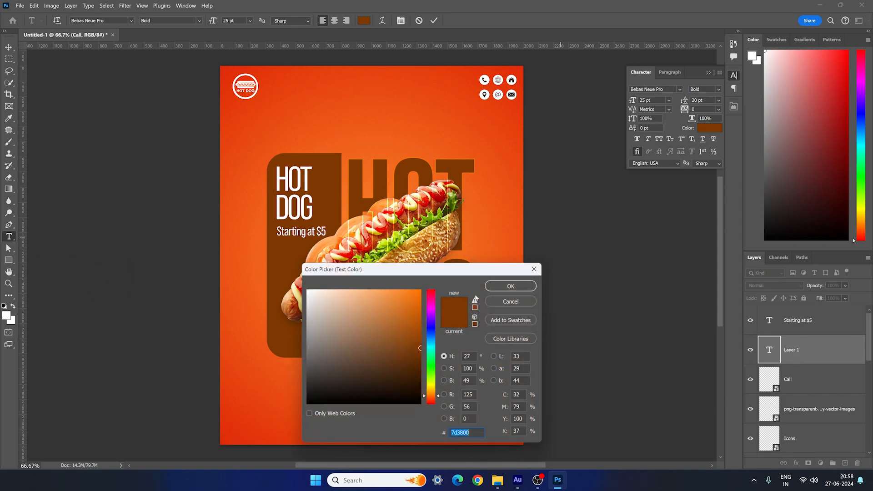
drag(358, 321, 253, 267)
click(505, 286)
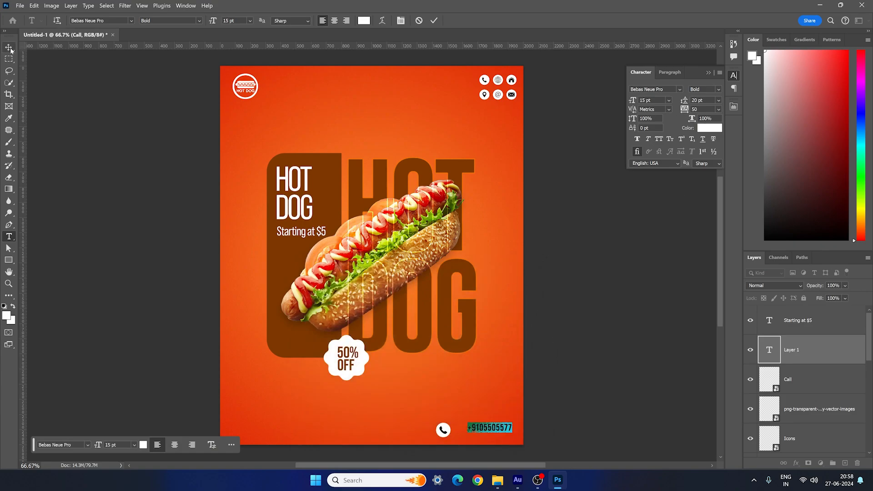
- Align the phone number with the Call icon and move the icon close to the number in the poster's lower-right corner
click(9, 48)
drag(493, 431, 454, 431)
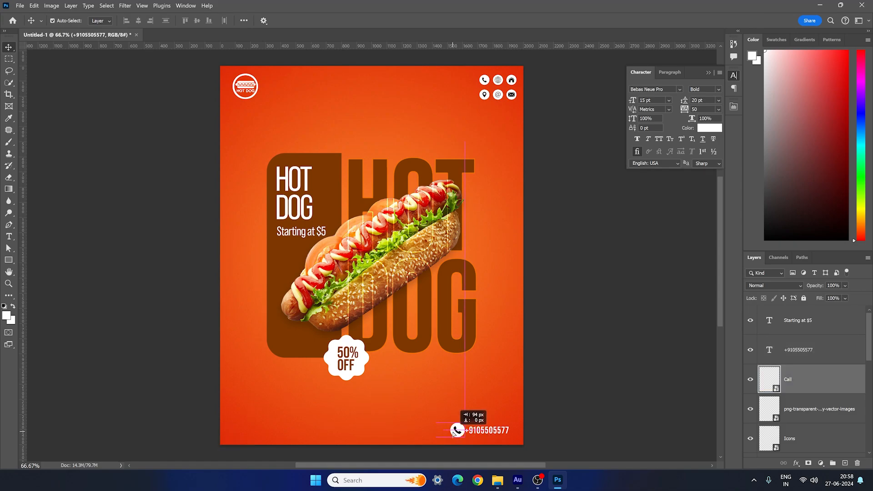
click(323, 430)
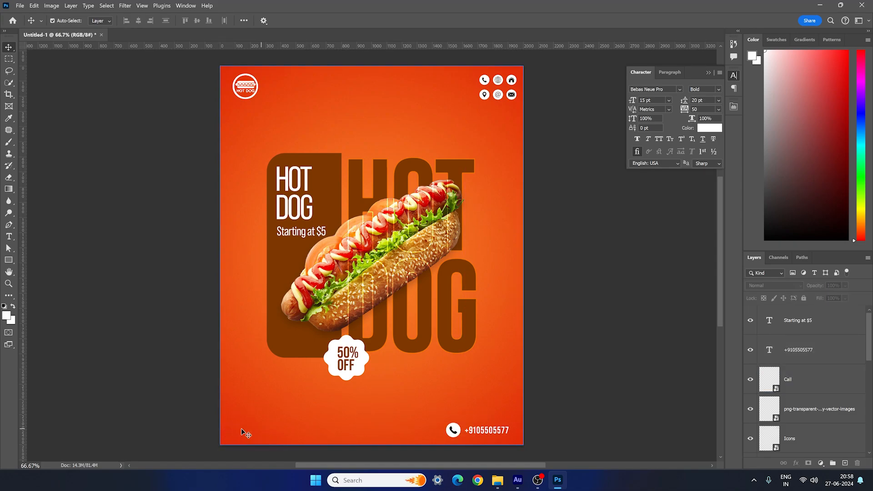
click(490, 433)
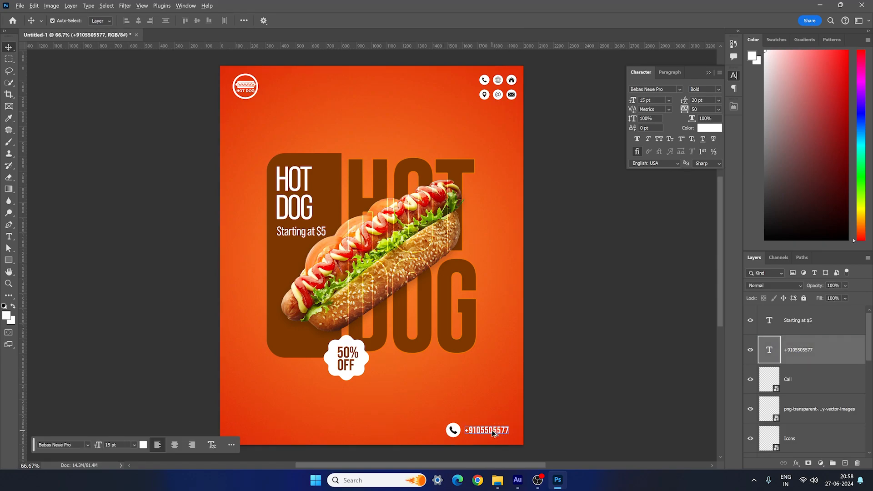
drag(493, 433, 261, 433)
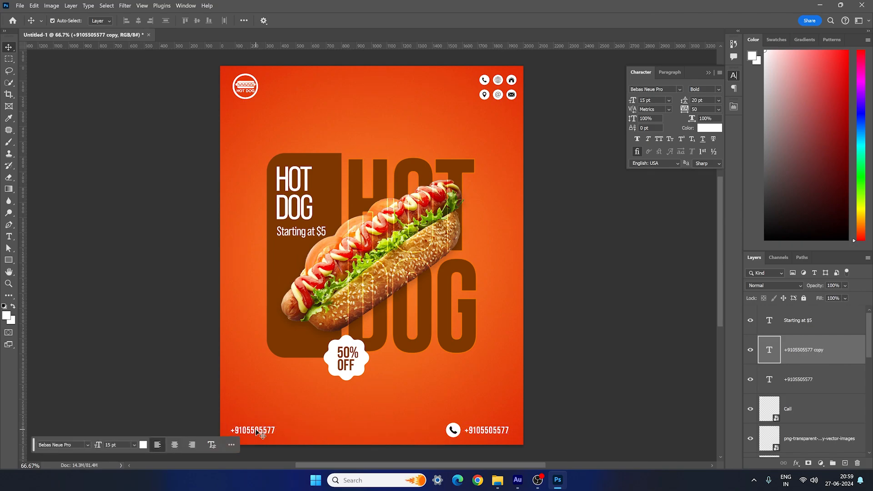
double_click(262, 430)
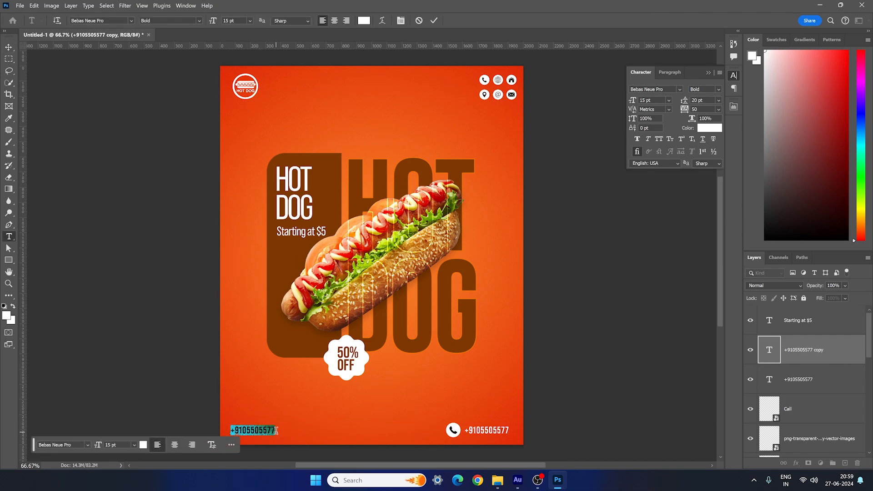
text(@motion.dex)
click(9, 47)
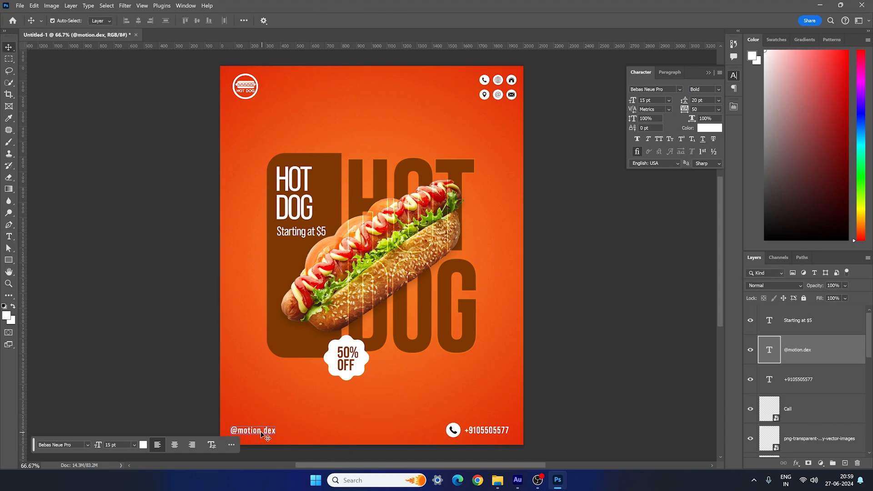
drag(267, 432, 258, 434)
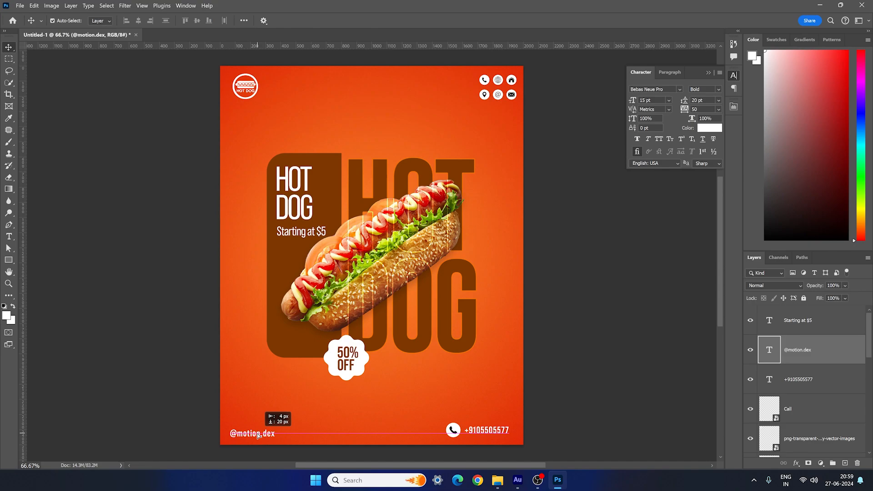